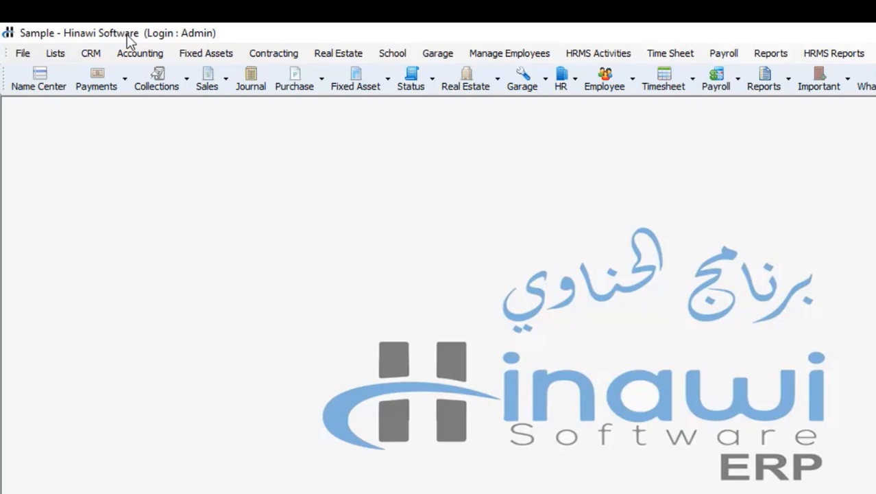
# Open the Chart of Accounts list, review the actions available for an account, and close the list
pyautogui.click(56, 54)
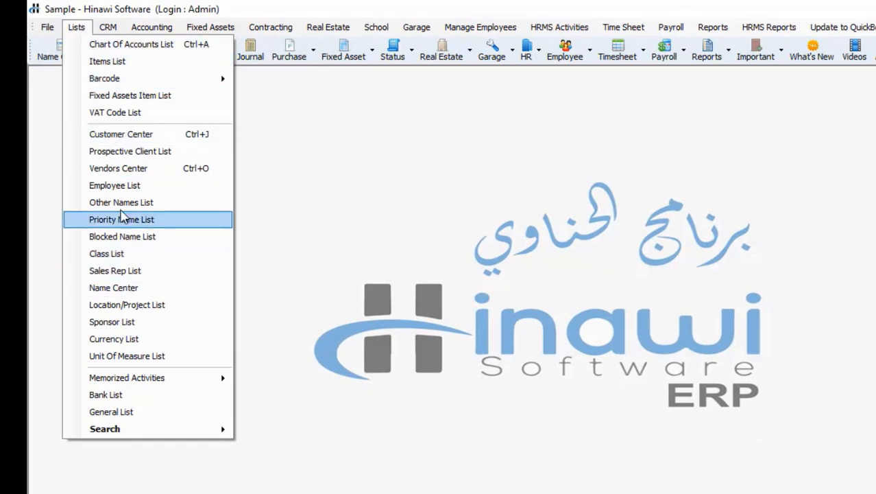
pyautogui.click(112, 46)
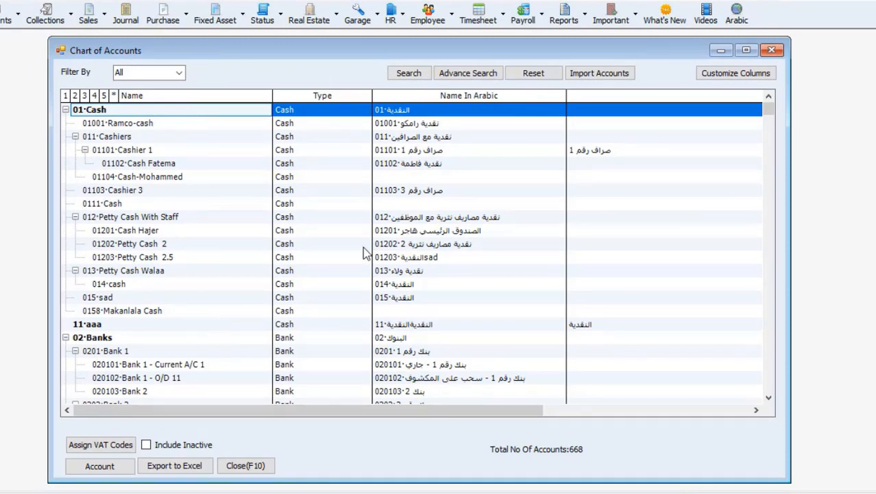
pyautogui.click(121, 478)
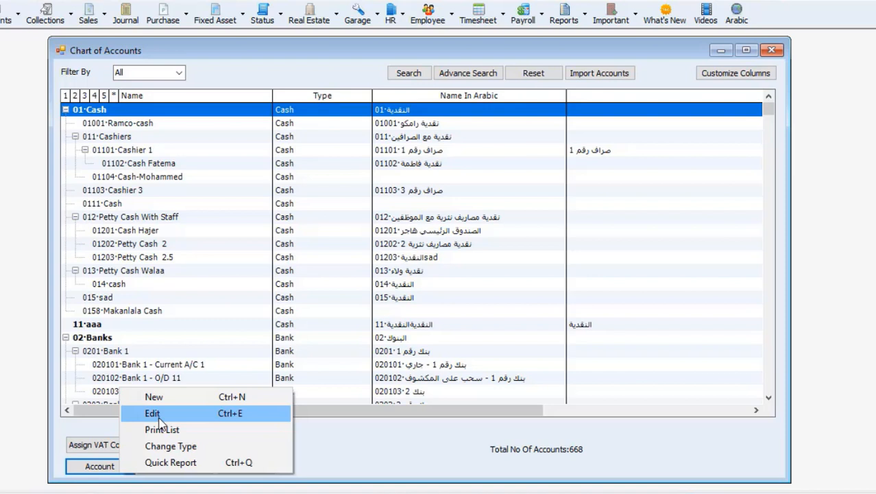
pyautogui.click(195, 447)
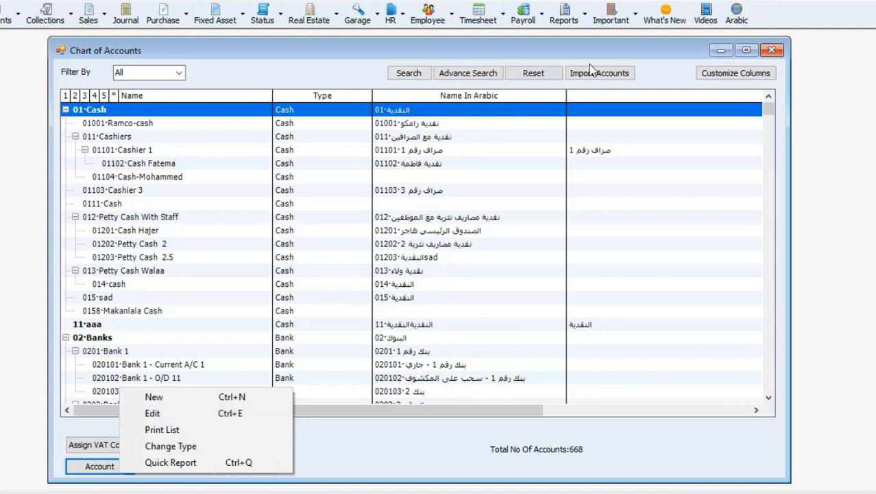
pyautogui.click(772, 51)
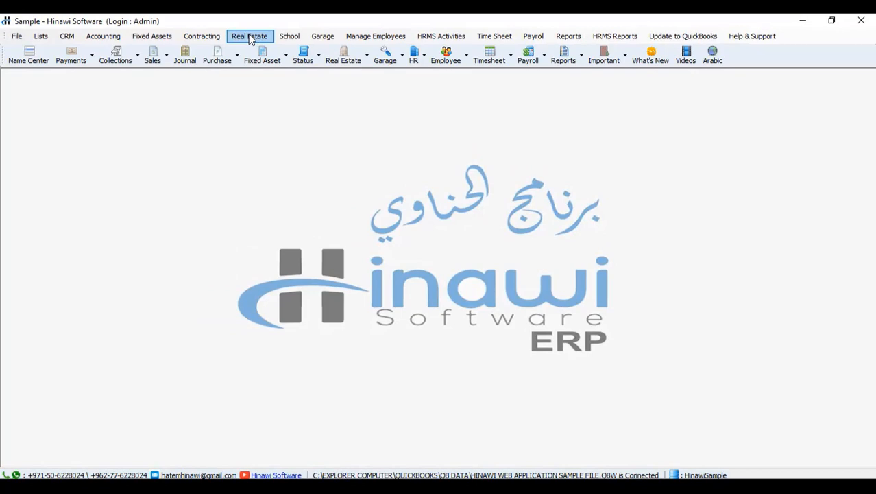
# Open the real estate Property List, review the actions available for a property, and close the list
pyautogui.click(251, 38)
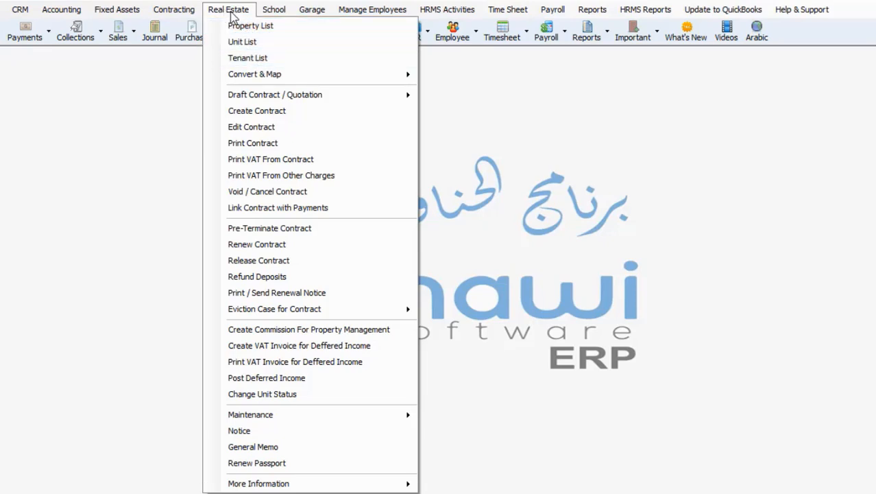
pyautogui.click(235, 27)
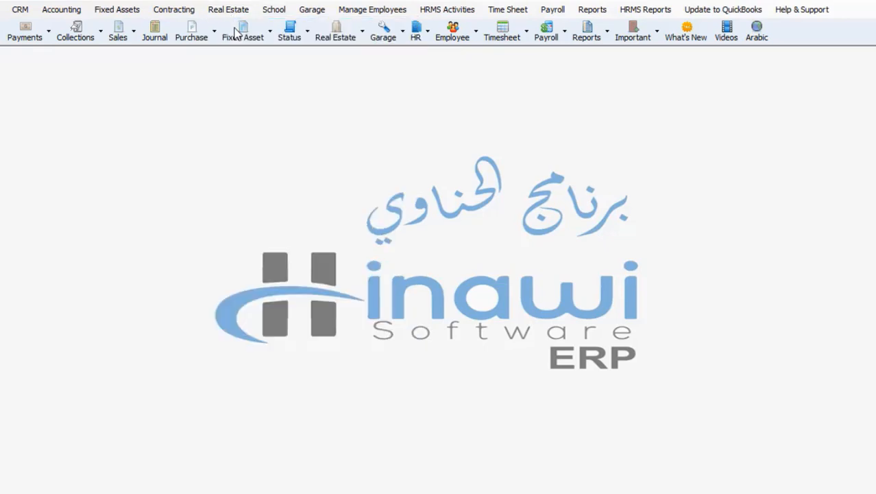
pyautogui.click(237, 32)
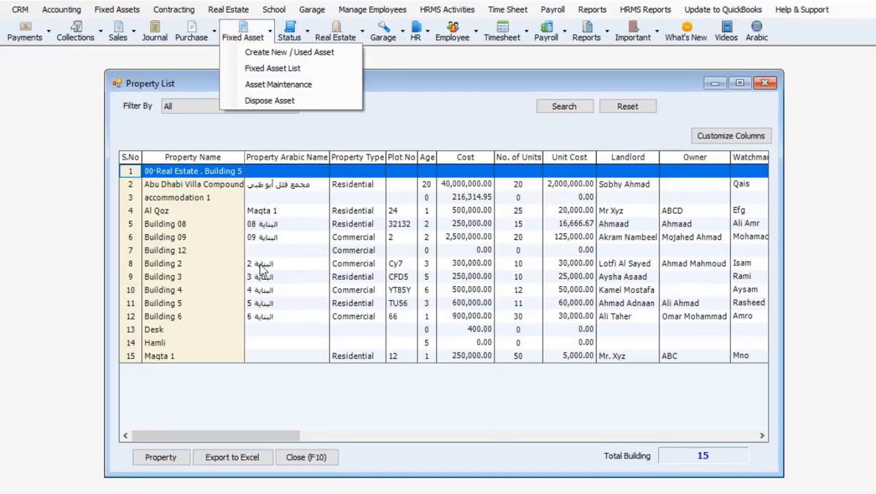
pyautogui.click(220, 404)
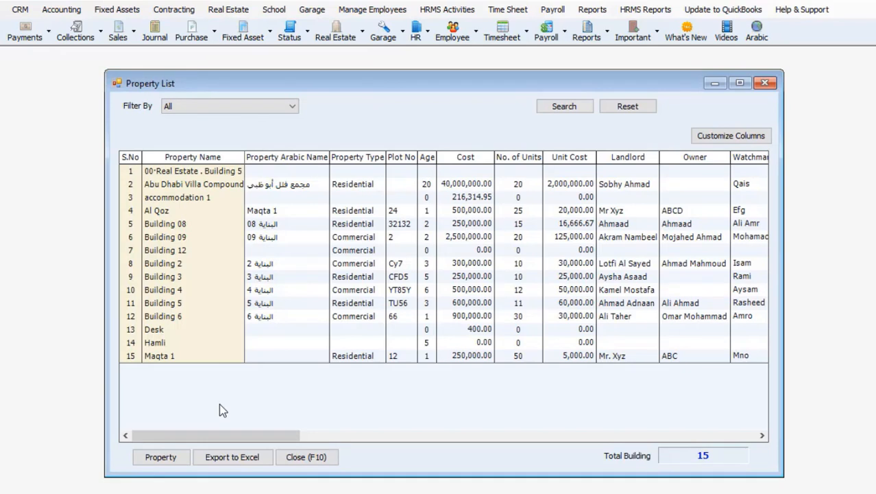
pyautogui.click(159, 461)
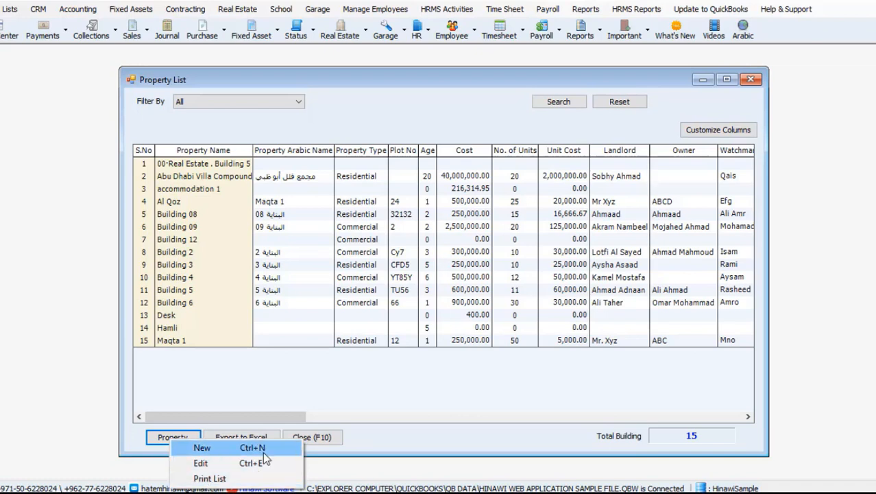
pyautogui.click(255, 383)
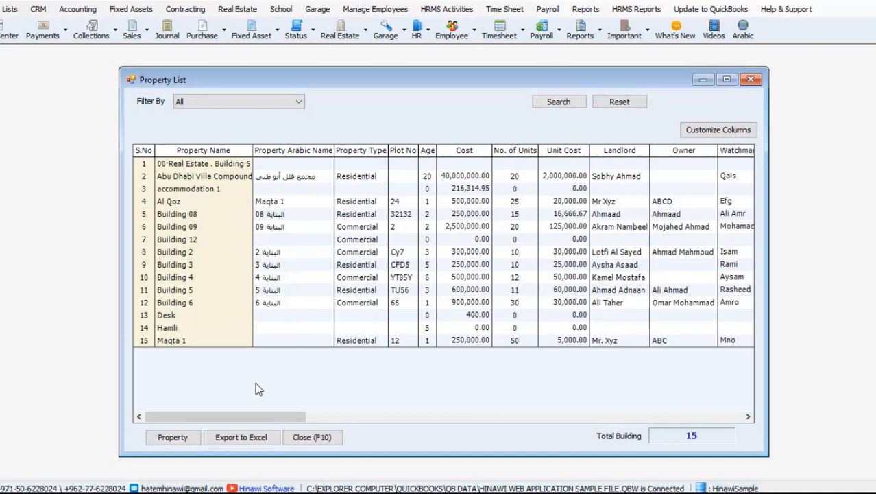
pyautogui.click(172, 439)
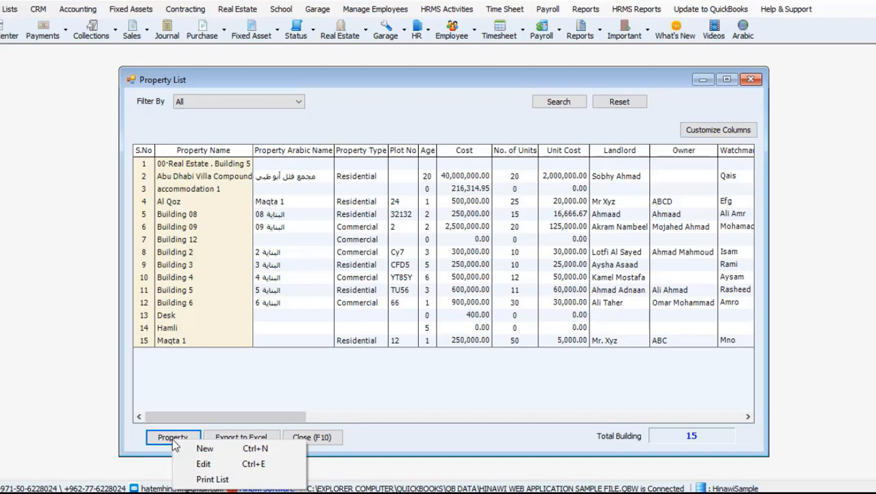
pyautogui.click(249, 380)
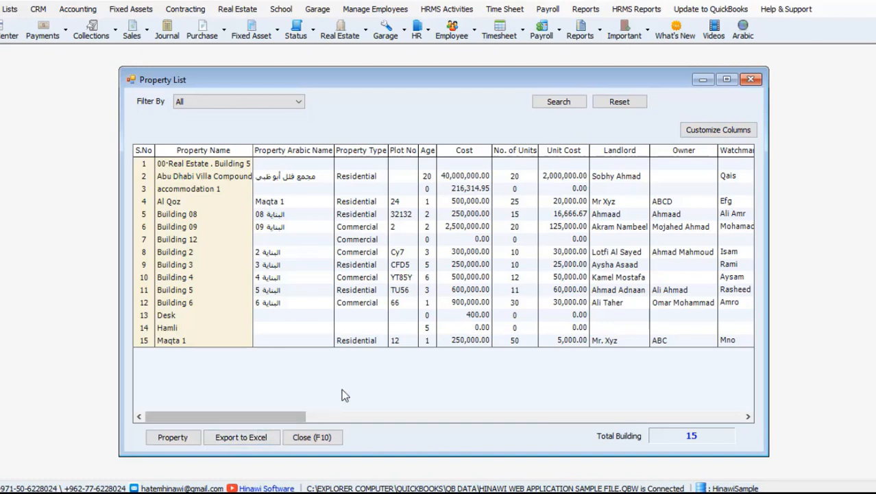
pyautogui.click(750, 81)
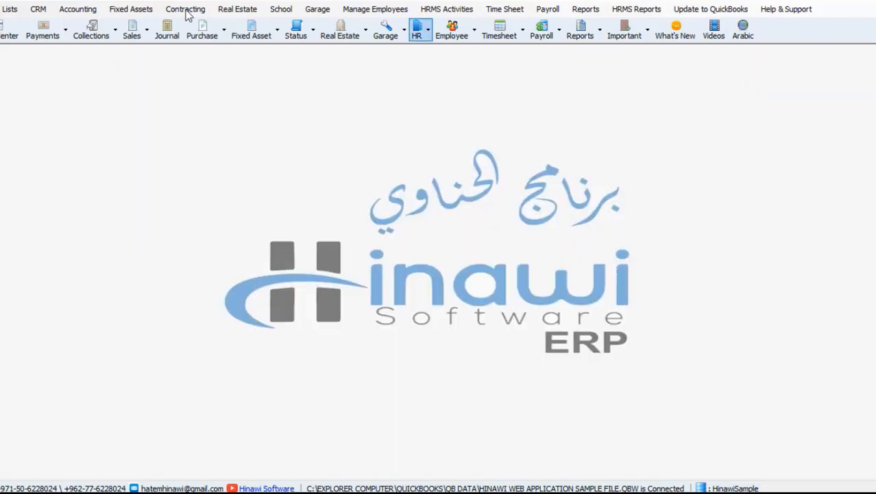
# Open the Items List in a maximized window, review the actions available for an item, and close it
pyautogui.click(12, 11)
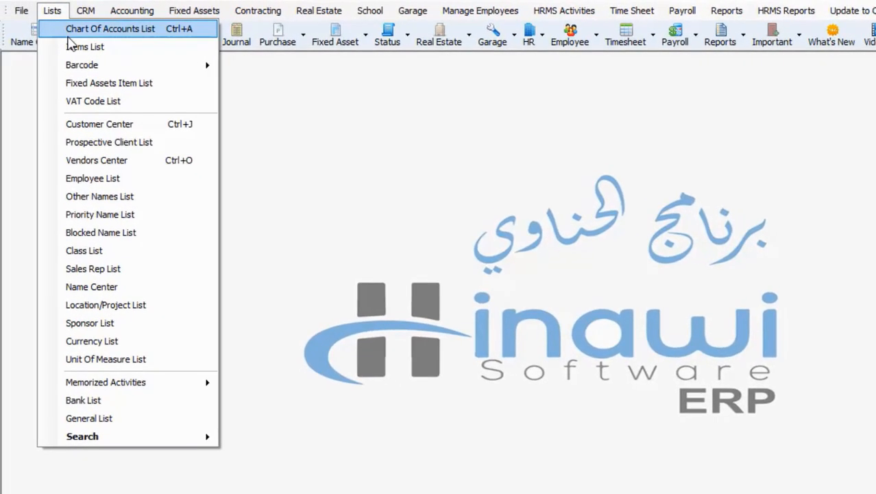
pyautogui.click(77, 48)
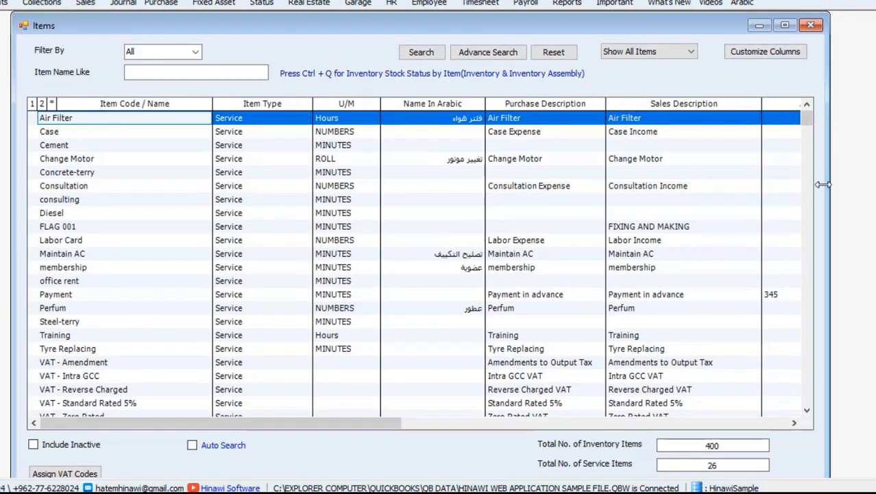
pyautogui.click(785, 26)
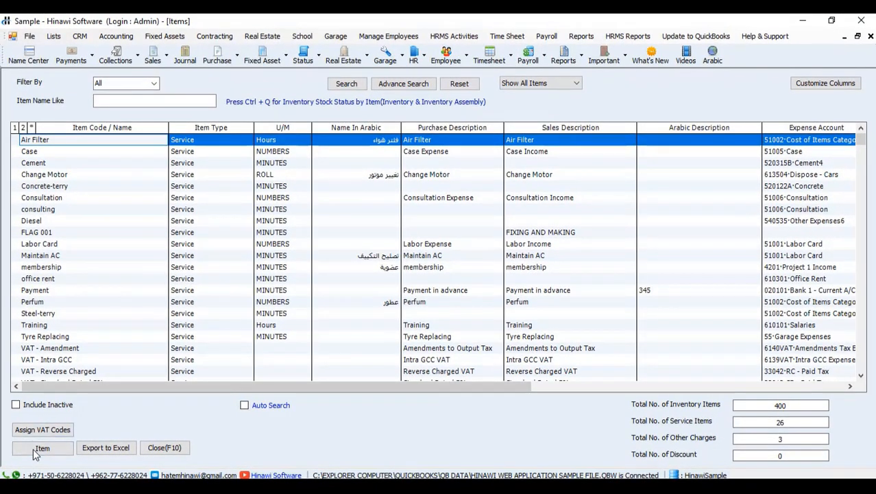
pyautogui.click(33, 451)
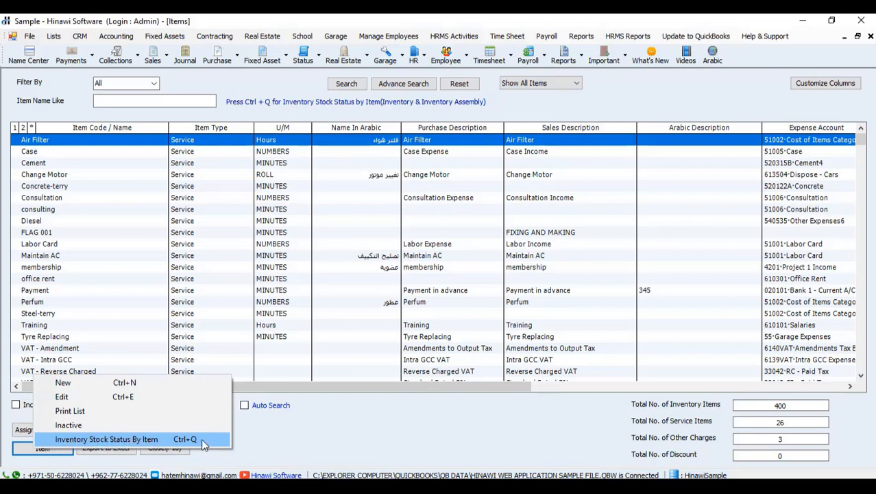
pyautogui.click(269, 441)
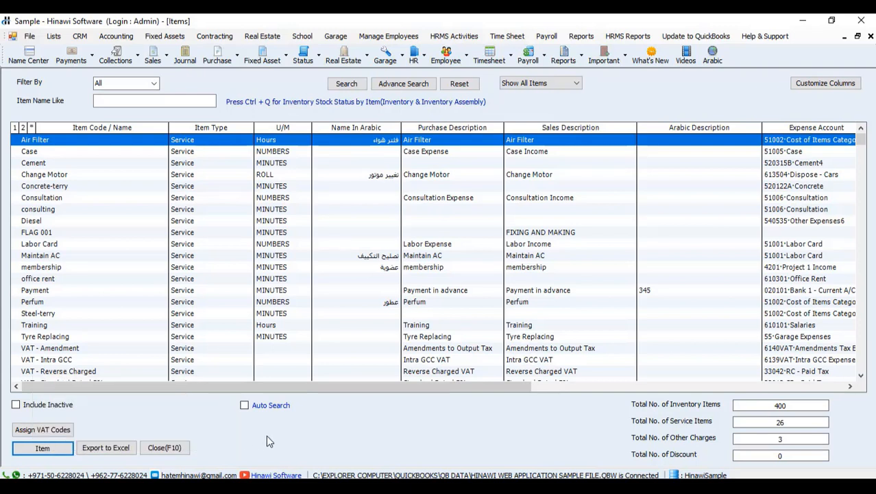
pyautogui.click(178, 447)
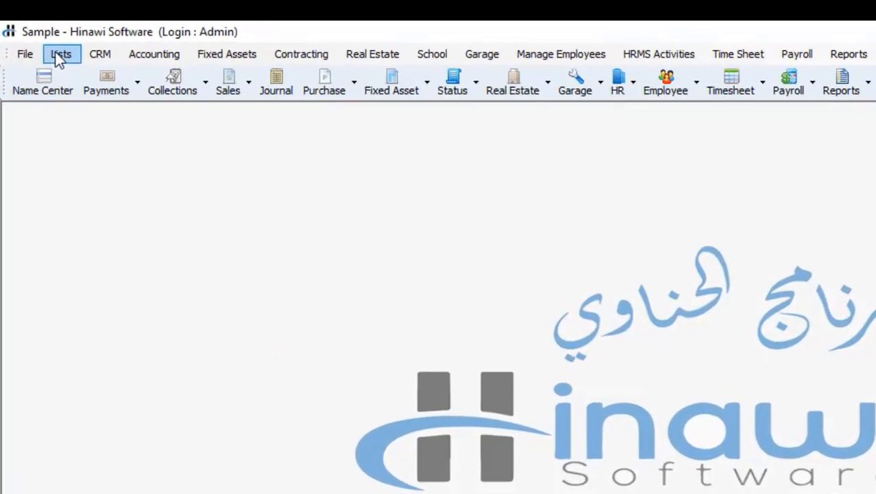
# Open a blank Create Cheque Payment form from the accounting cheque payment commands
pyautogui.click(58, 54)
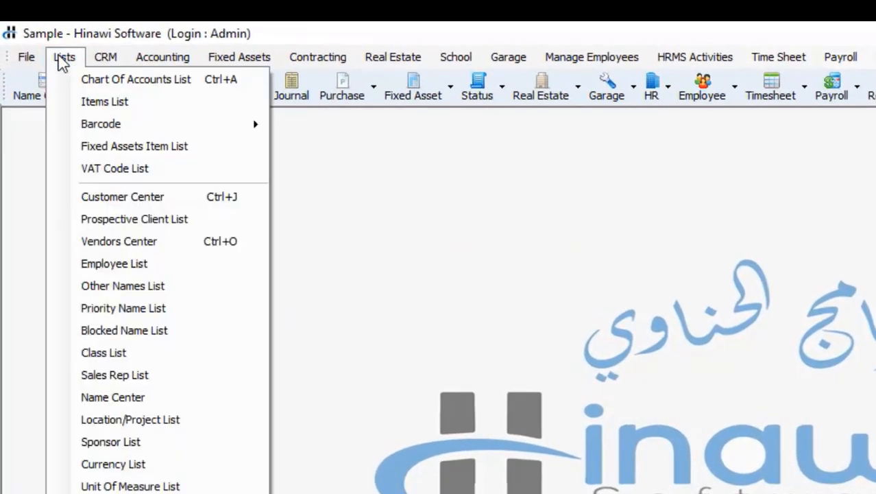
pyautogui.click(63, 58)
pyautogui.click(164, 59)
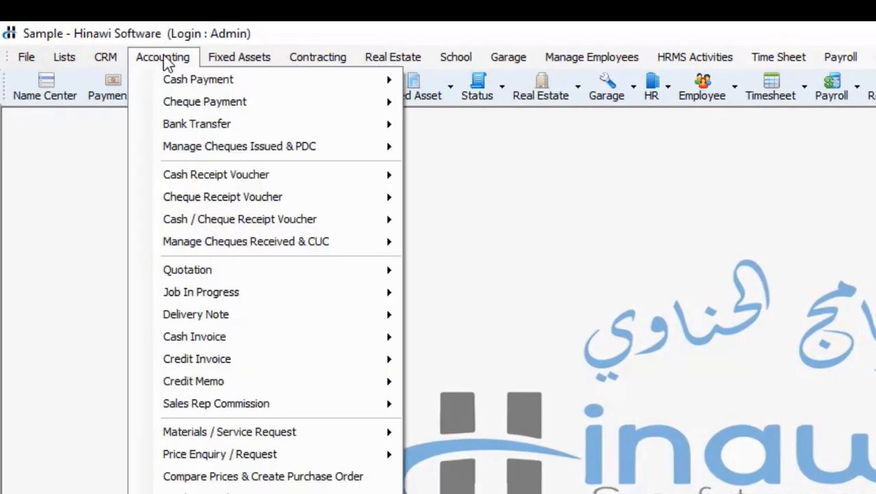
pyautogui.moveTo(170, 81)
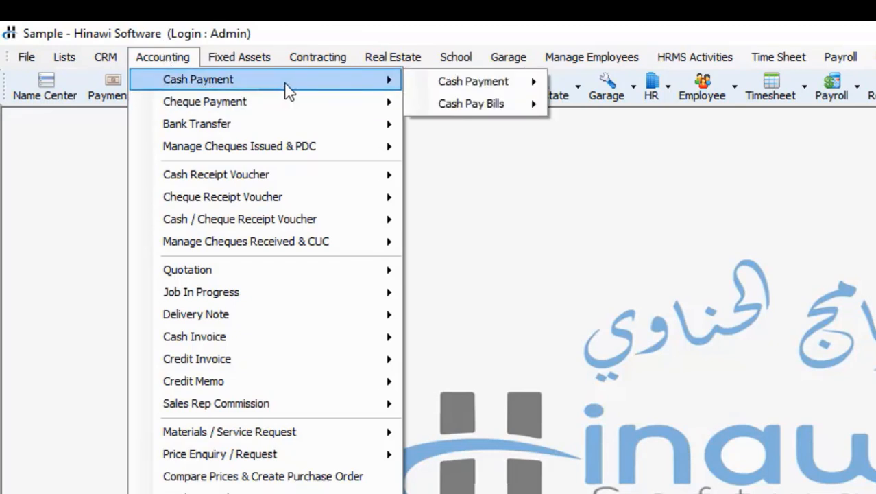
pyautogui.moveTo(330, 102)
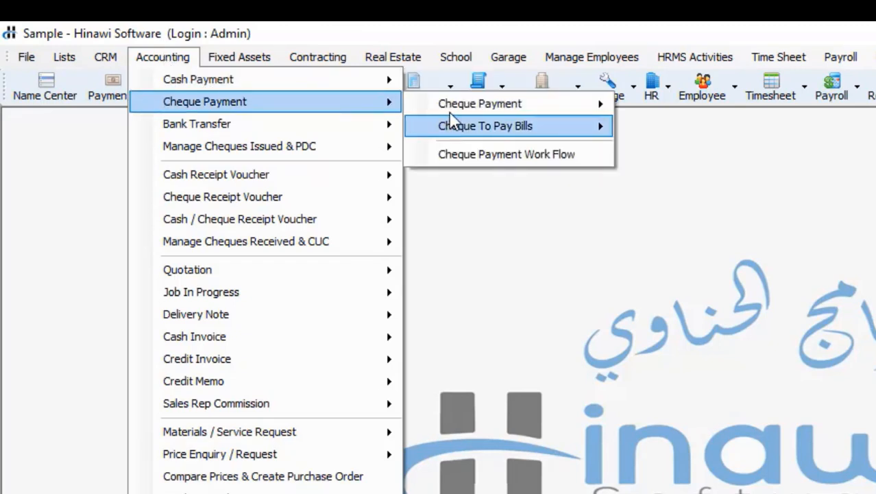
pyautogui.moveTo(453, 111)
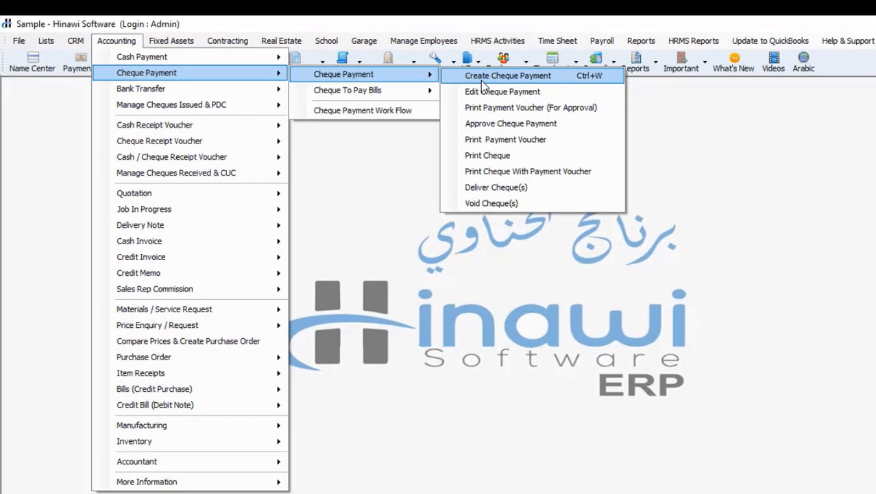
pyautogui.click(672, 109)
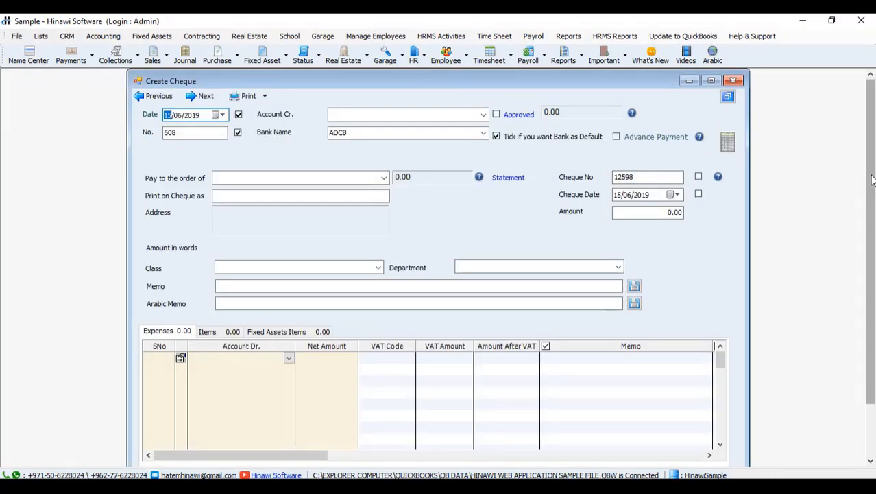
# Examine the cheque form's fields, including the choices offered for the credit account and the bank name
pyautogui.scroll(-2, 439, 274)
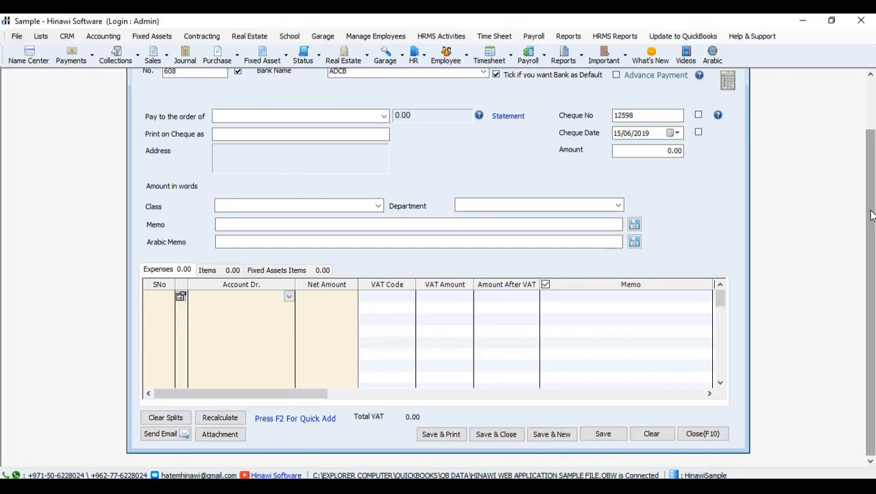
pyautogui.moveTo(871, 210); pyautogui.dragTo(870, 172)
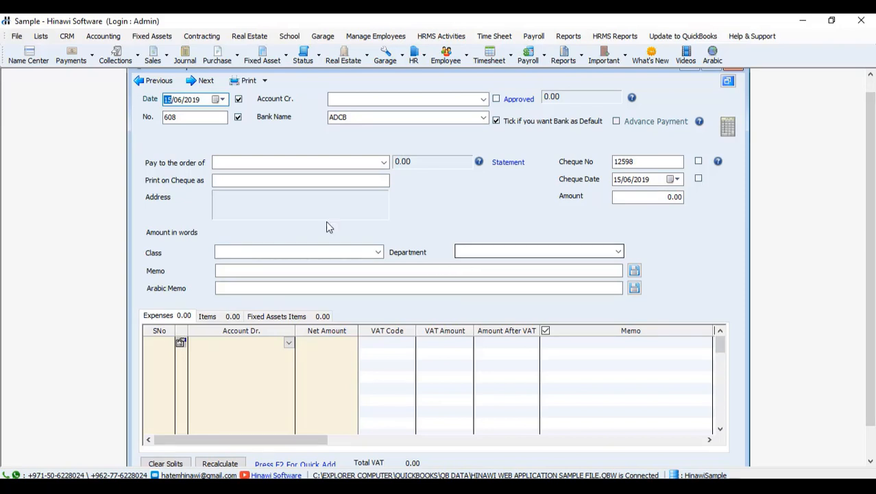
pyautogui.click(446, 53)
pyautogui.click(303, 109)
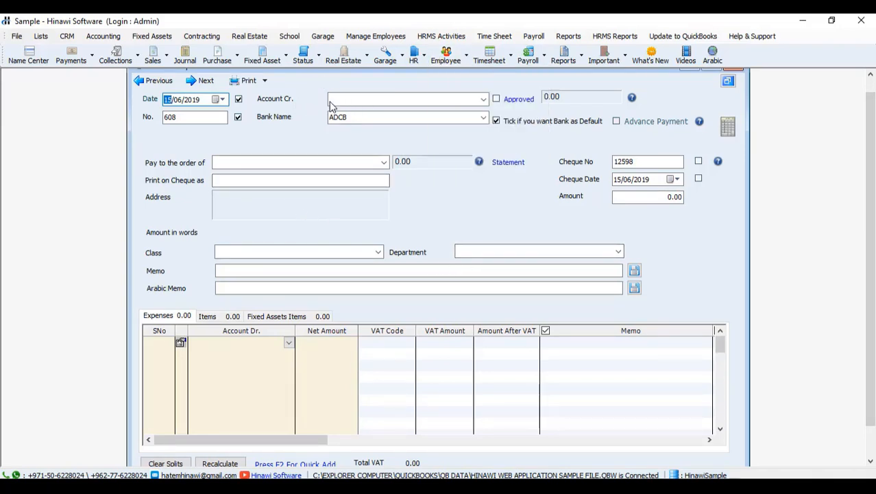
pyautogui.click(483, 100)
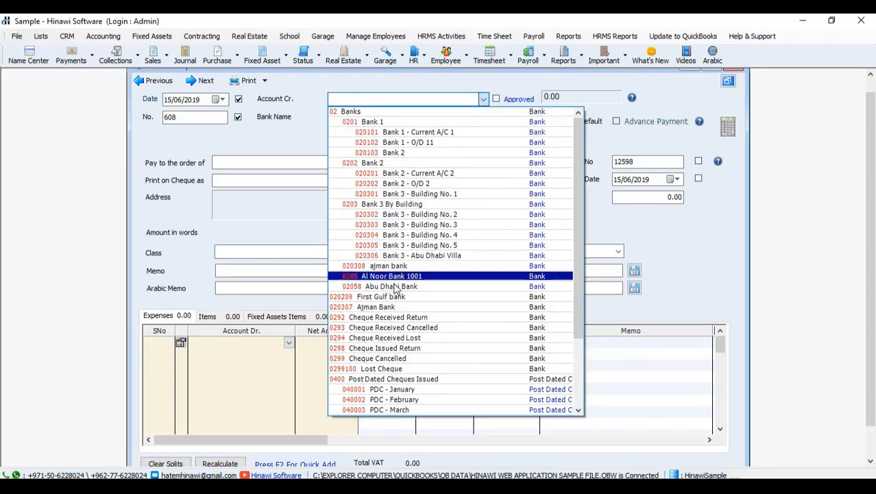
pyautogui.click(339, 123)
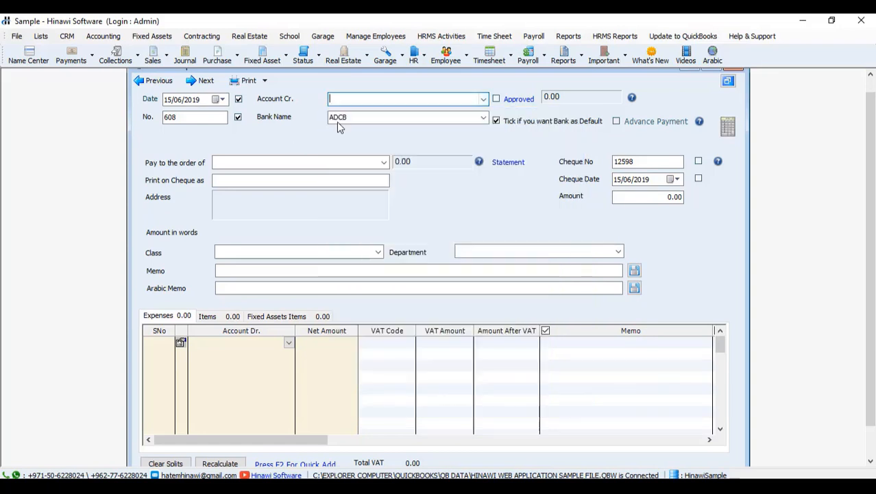
pyautogui.click(484, 118)
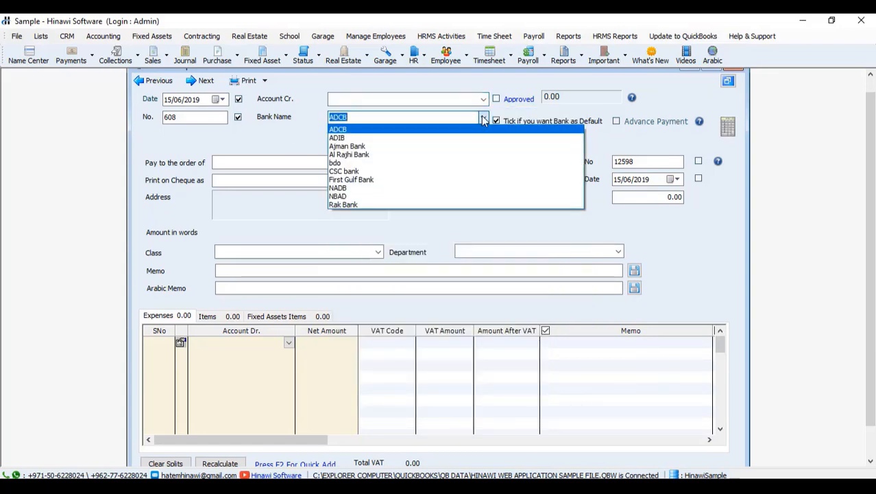
pyautogui.click(483, 118)
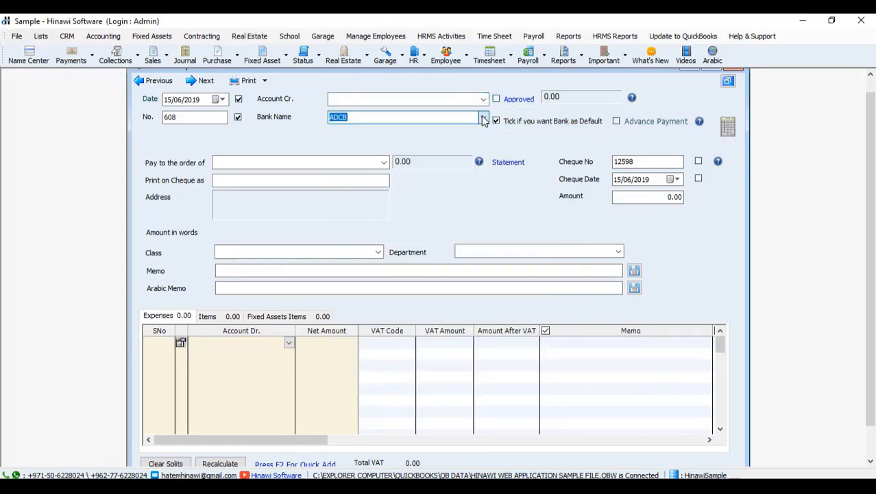
# Open the ADCB bank record from the cheque's Bank Name field and bring up a New Account form from its Account field
pyautogui.press('F2')
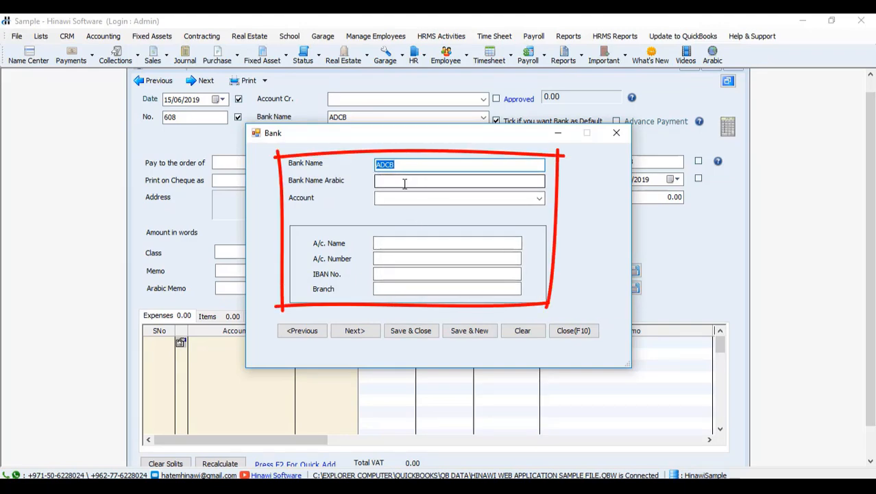
pyautogui.click(539, 198)
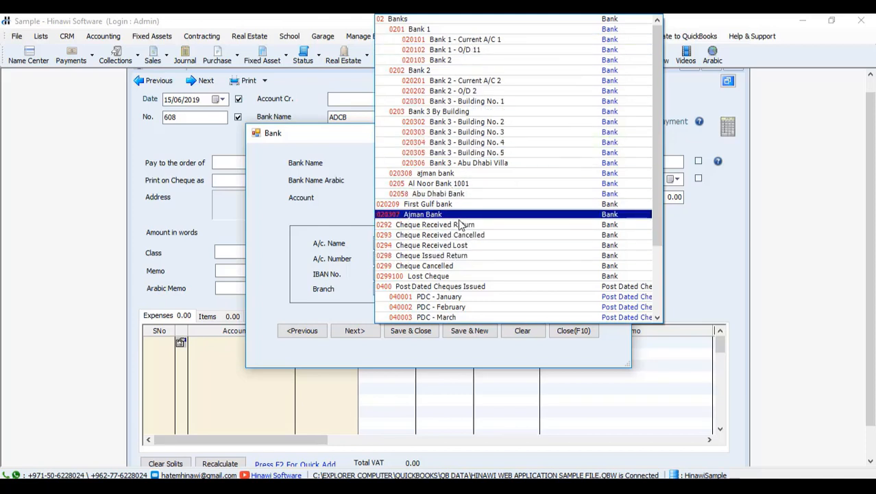
pyautogui.click(413, 256)
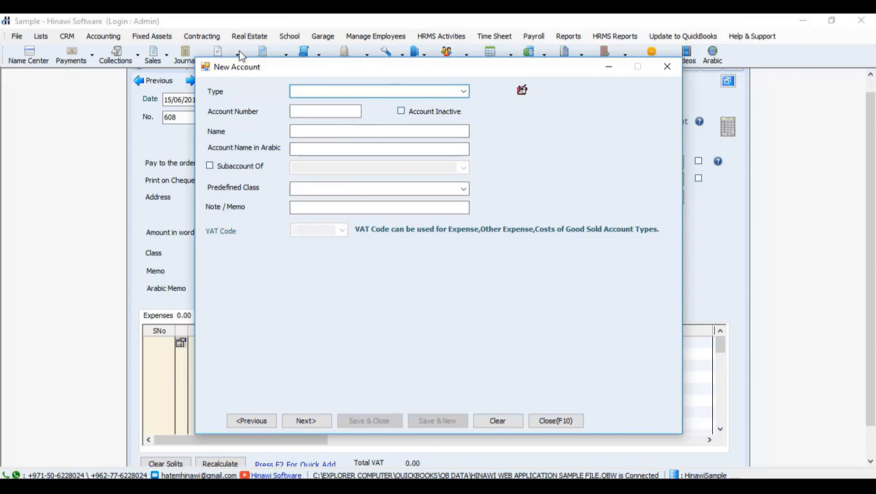
# Review the types and predefined classes offered for a new account, and close the New Account and Bank forms without saving
pyautogui.click(468, 90)
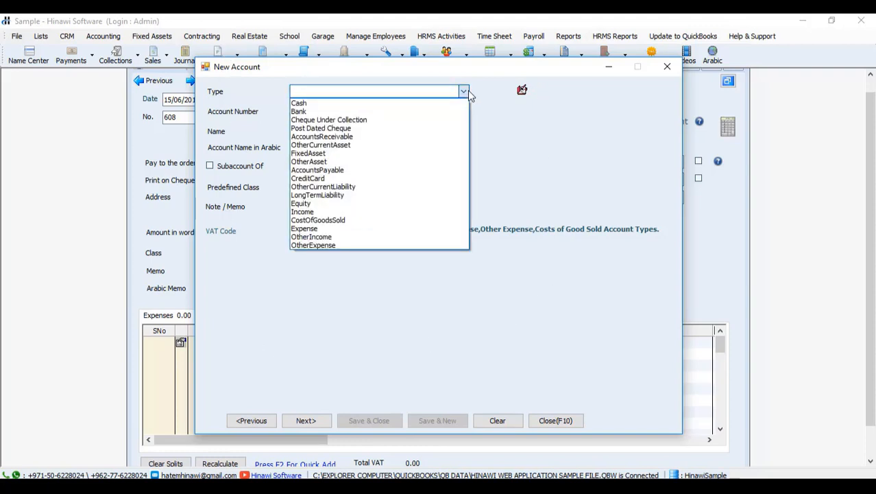
pyautogui.click(468, 91)
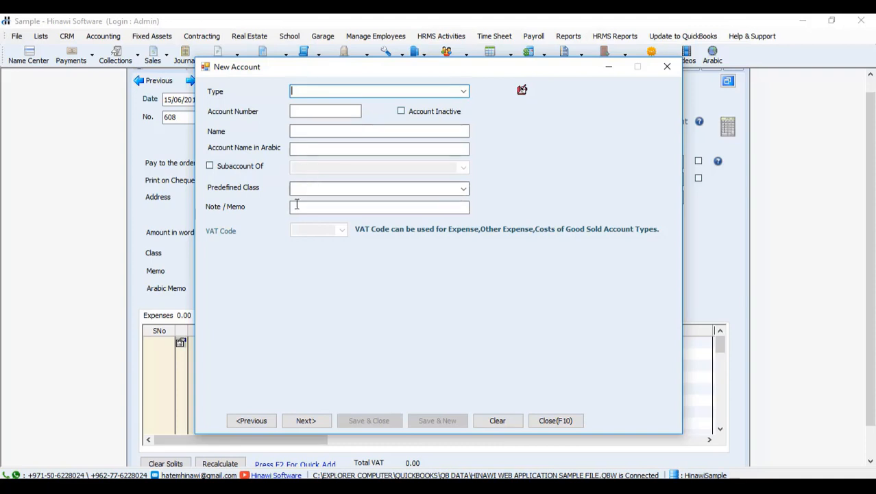
pyautogui.click(465, 188)
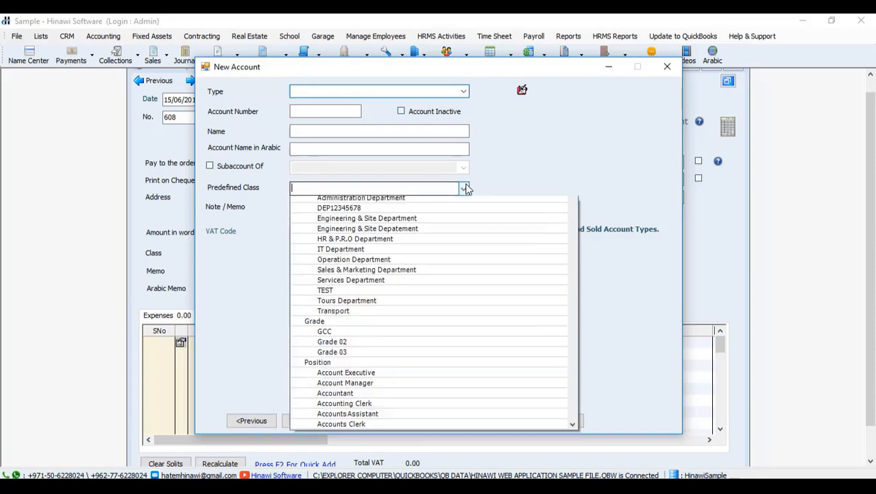
pyautogui.click(465, 188)
pyautogui.click(466, 188)
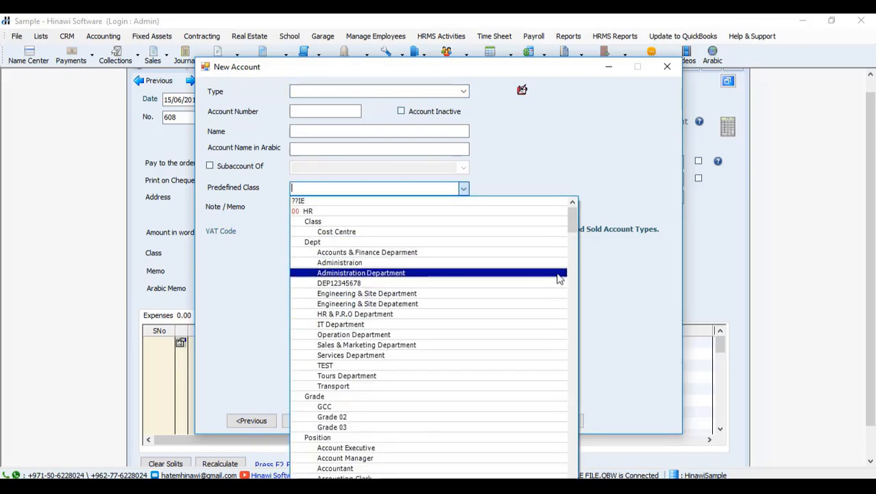
pyautogui.click(612, 178)
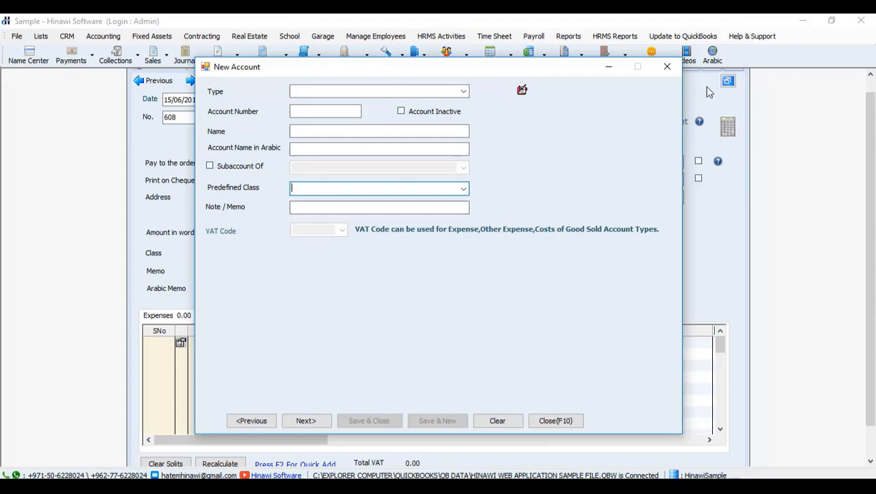
pyautogui.click(665, 73)
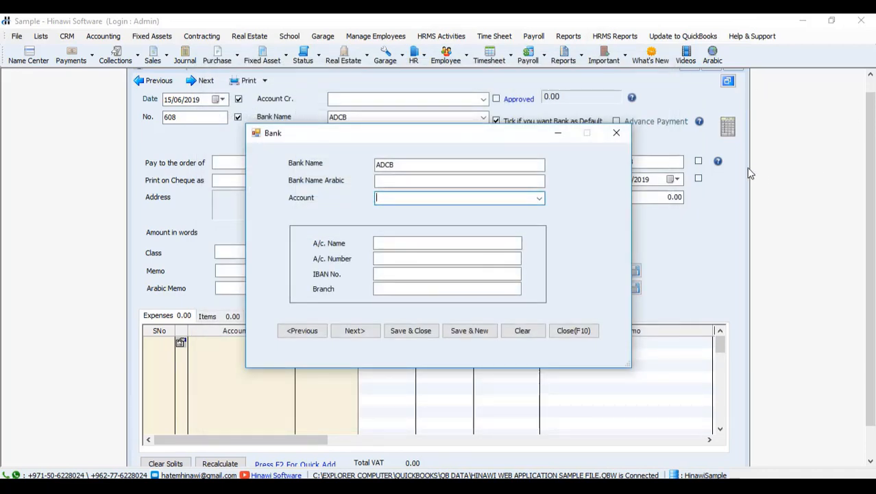
pyautogui.click(623, 137)
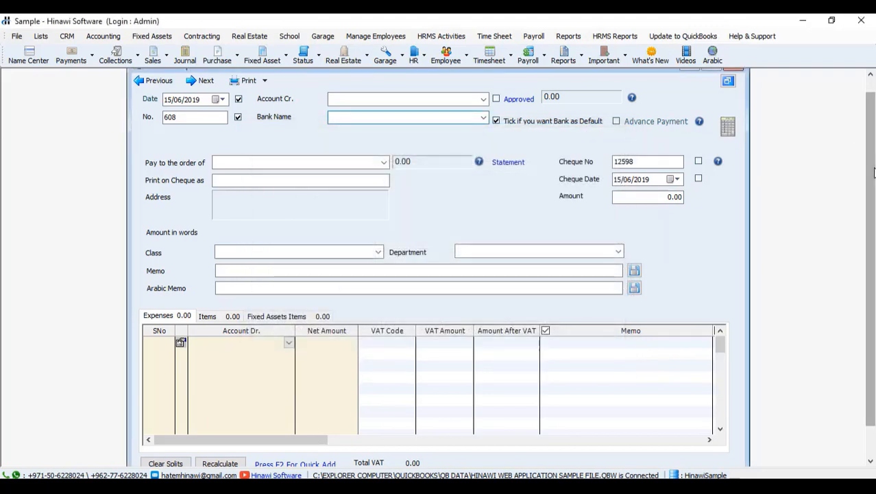
# Bring up a New Account form from the cheque's Account Dr. expense field, and close it and the Create Cheque form unsaved
pyautogui.moveTo(872, 170); pyautogui.dragTo(872, 135)
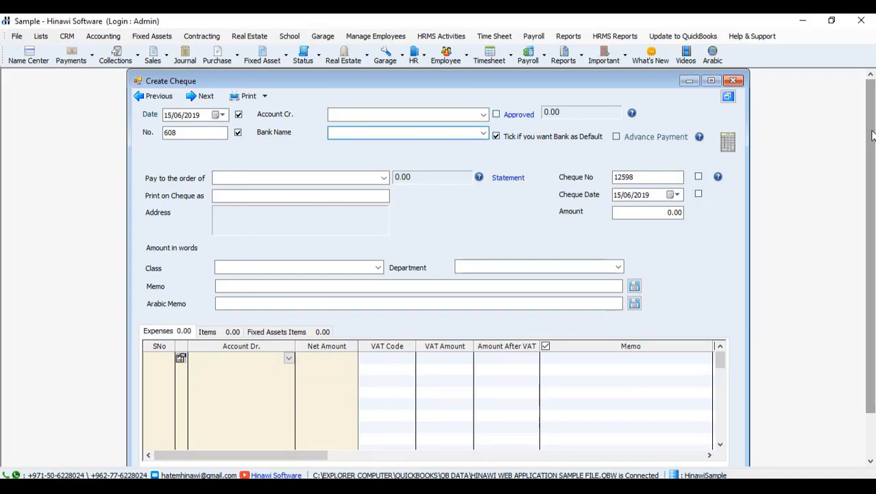
pyautogui.moveTo(872, 137); pyautogui.dragTo(872, 183)
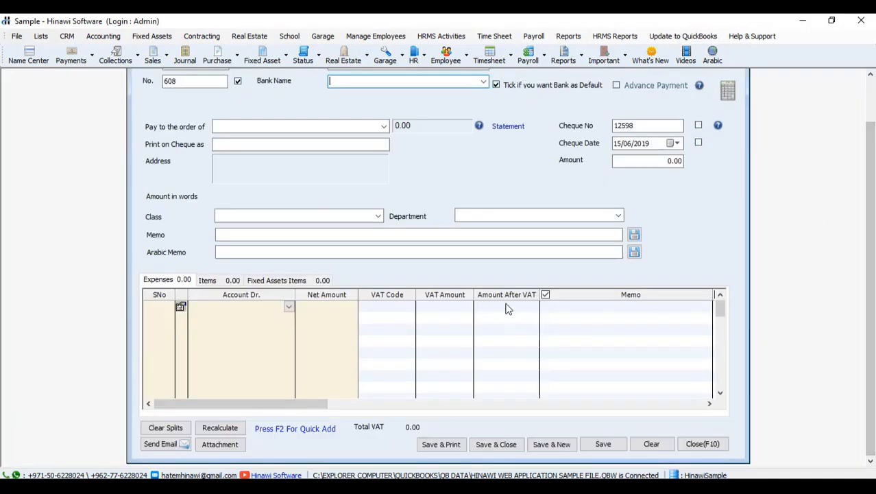
pyautogui.click(288, 308)
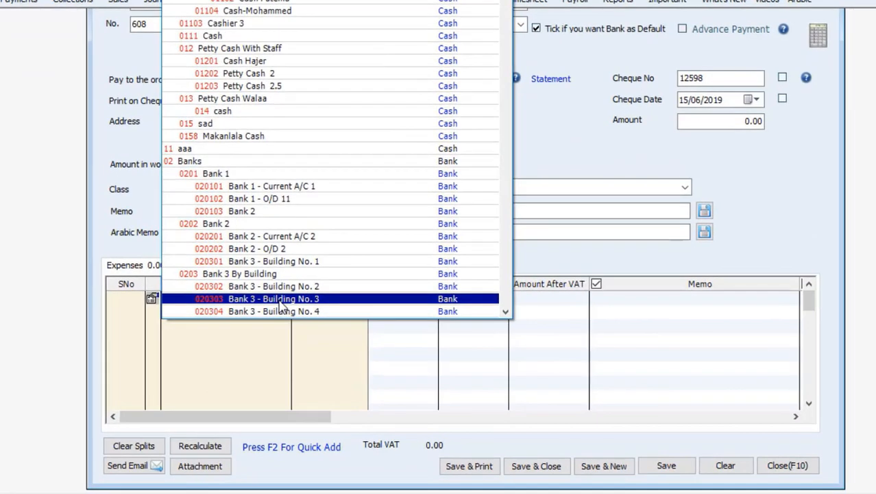
pyautogui.press('F2')
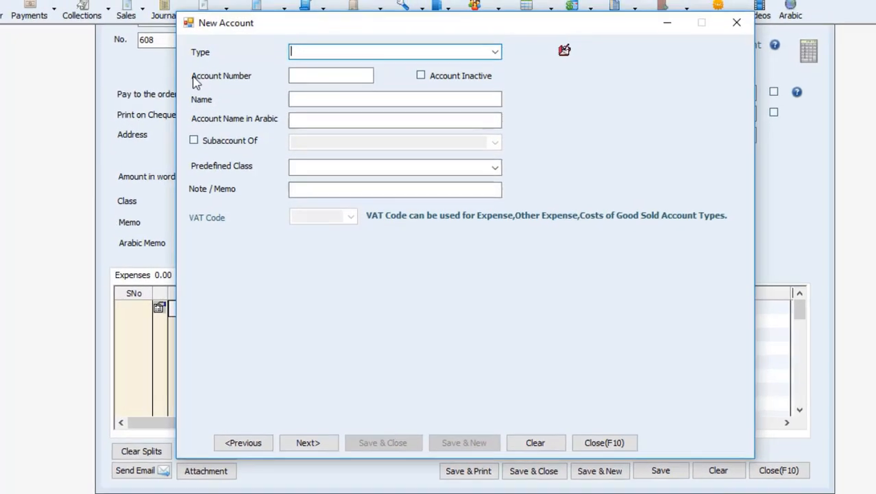
pyautogui.click(737, 26)
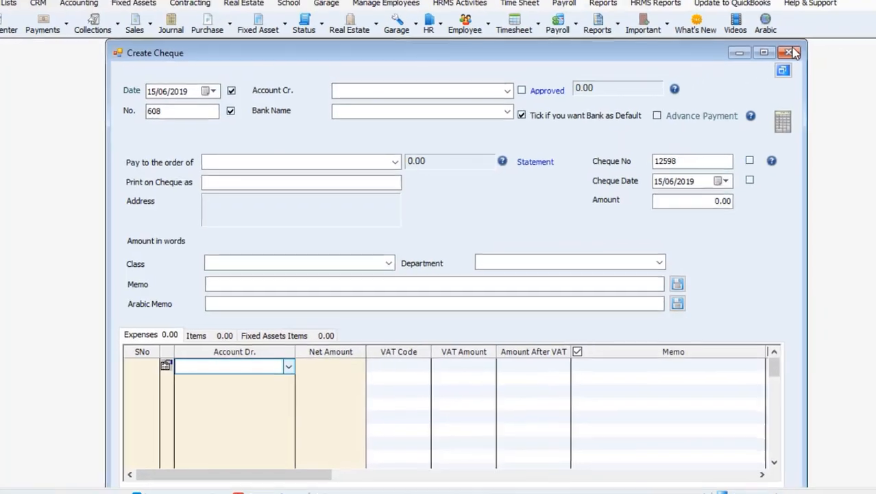
pyautogui.click(790, 53)
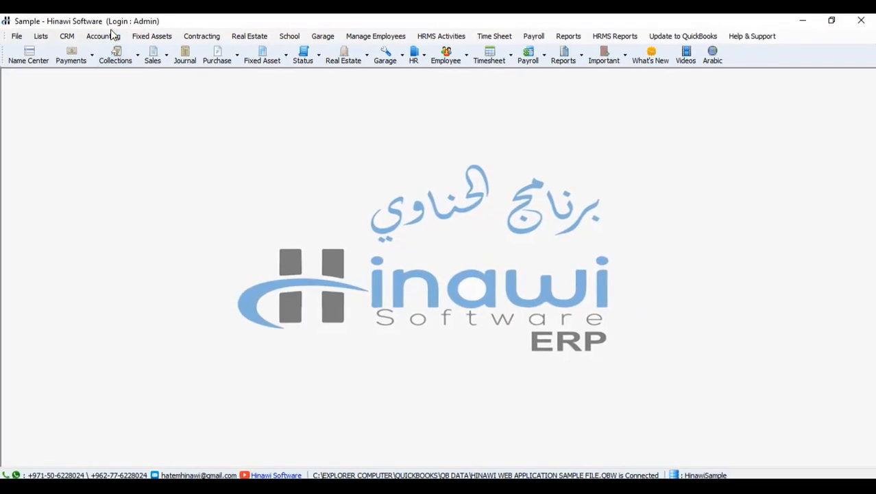
# Open a blank Create Bank Transfer form from the accounting bank transfer commands
pyautogui.click(115, 37)
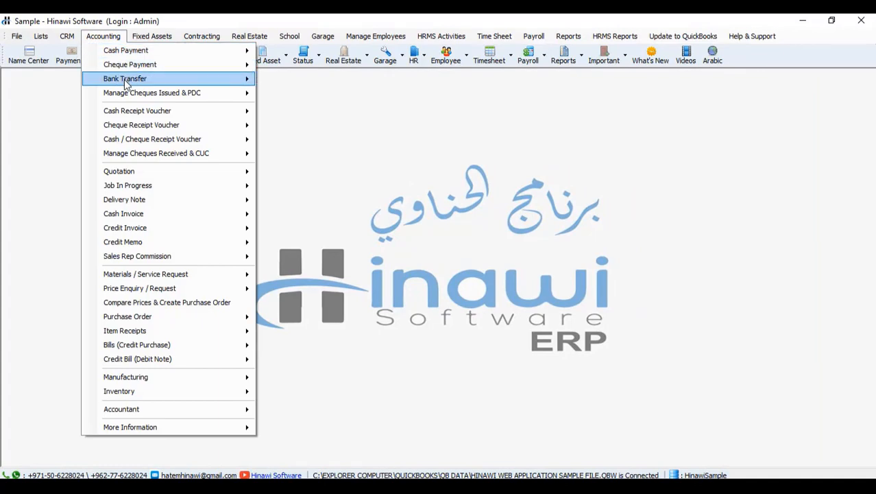
pyautogui.moveTo(125, 83)
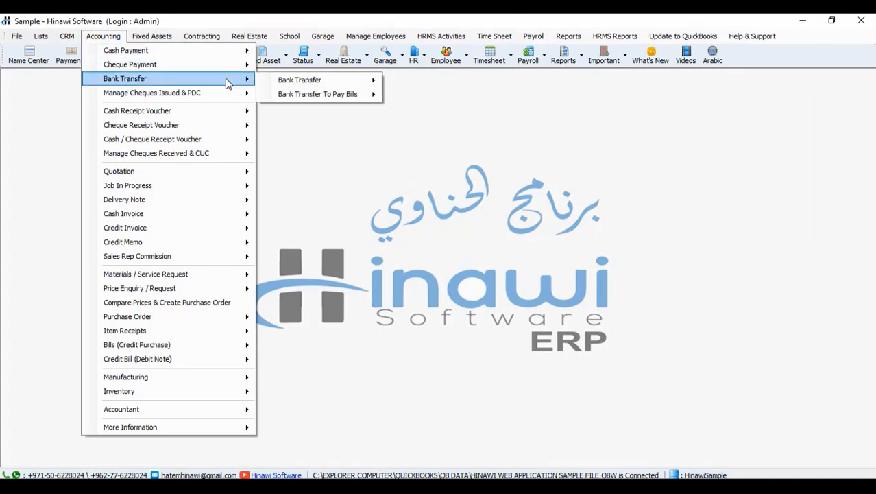
pyautogui.moveTo(302, 80)
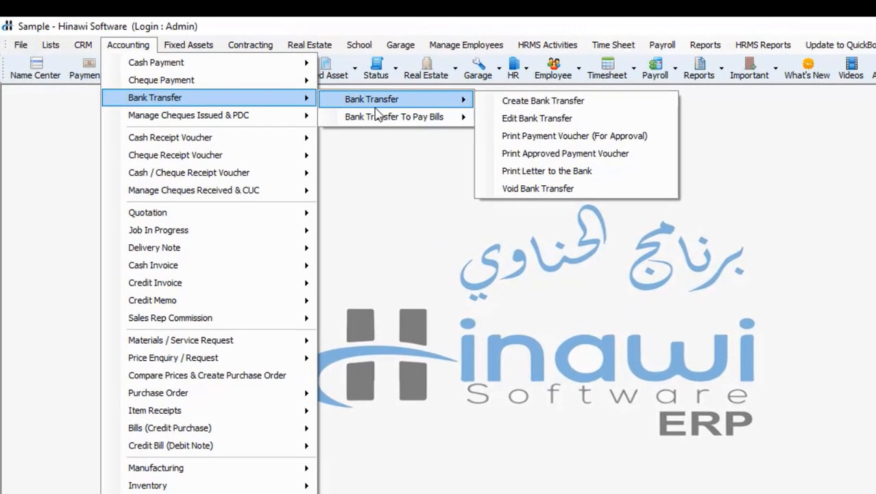
pyautogui.click(521, 107)
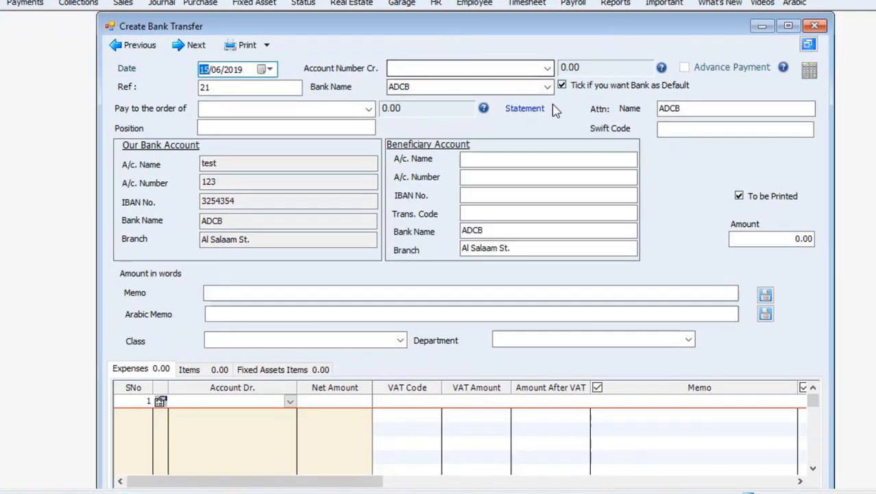
# Review the choices offered for the credit account number and the bank name on the bank transfer form
pyautogui.click(547, 68)
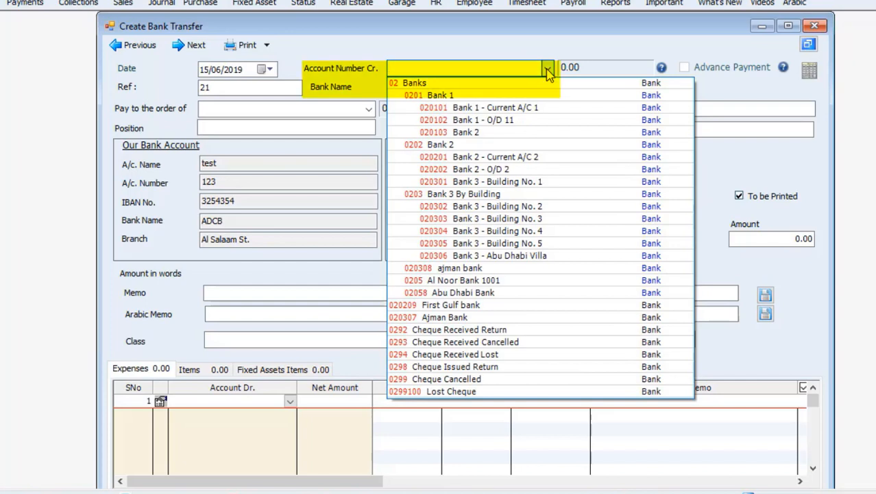
pyautogui.click(547, 69)
pyautogui.click(548, 86)
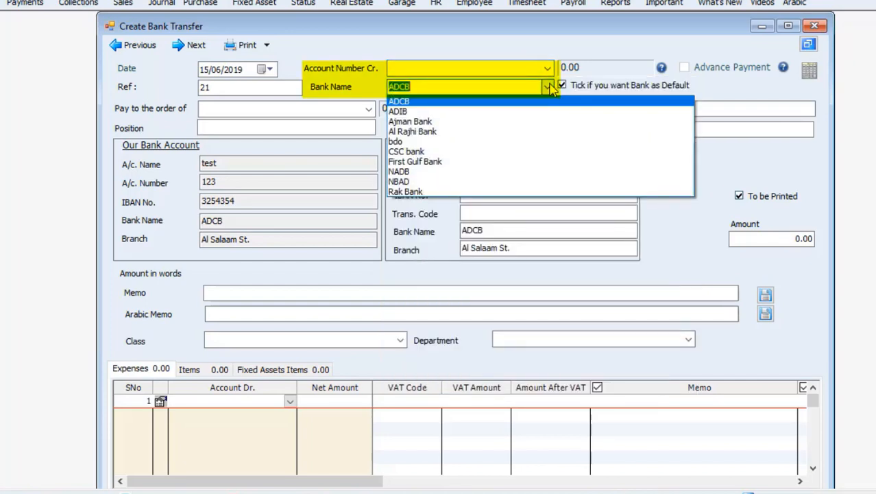
pyautogui.click(550, 87)
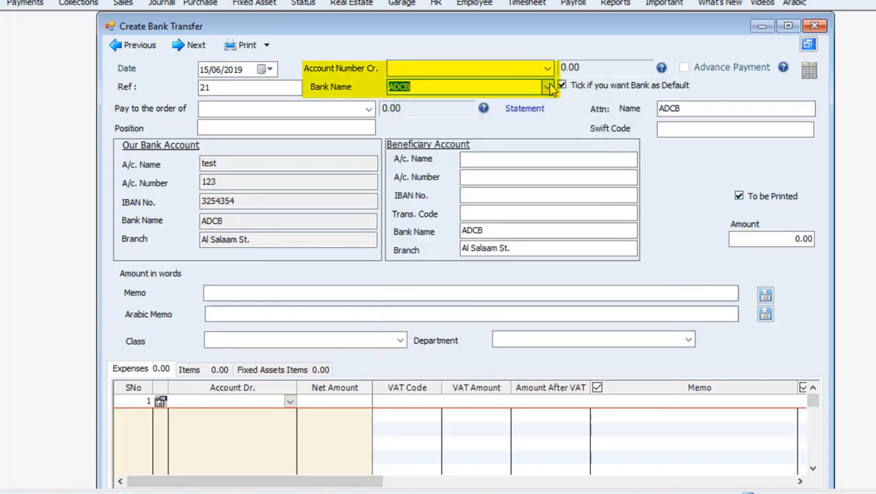
# Bring up a New Account form from the transfer's Account Dr. expense field, and close it and the Create Bank Transfer form unsaved
pyautogui.click(289, 402)
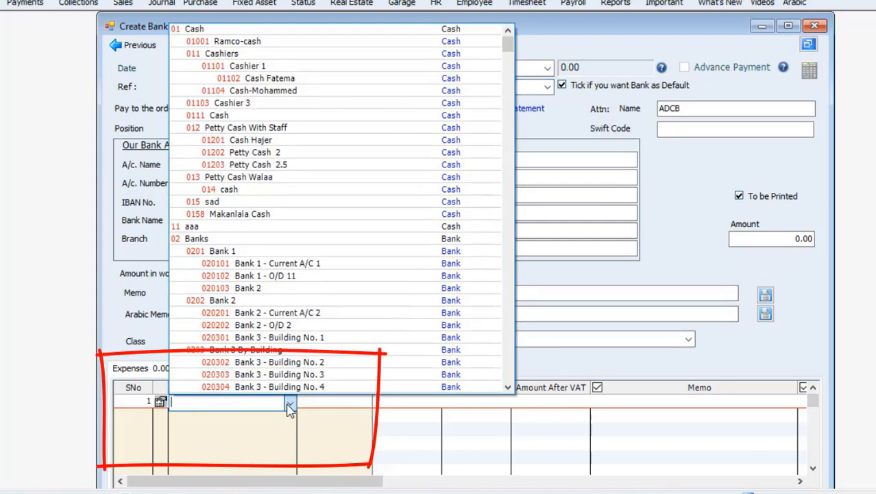
pyautogui.hotkey('ctrl', 'n')
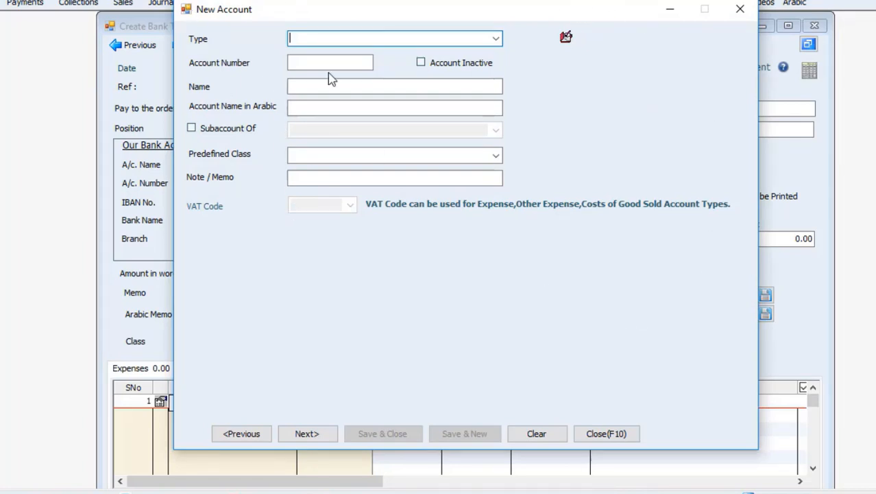
pyautogui.click(737, 13)
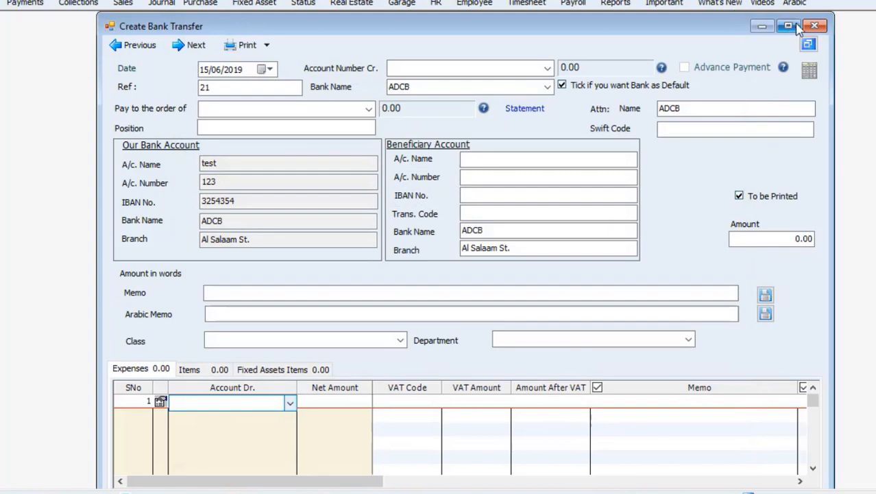
pyautogui.click(820, 27)
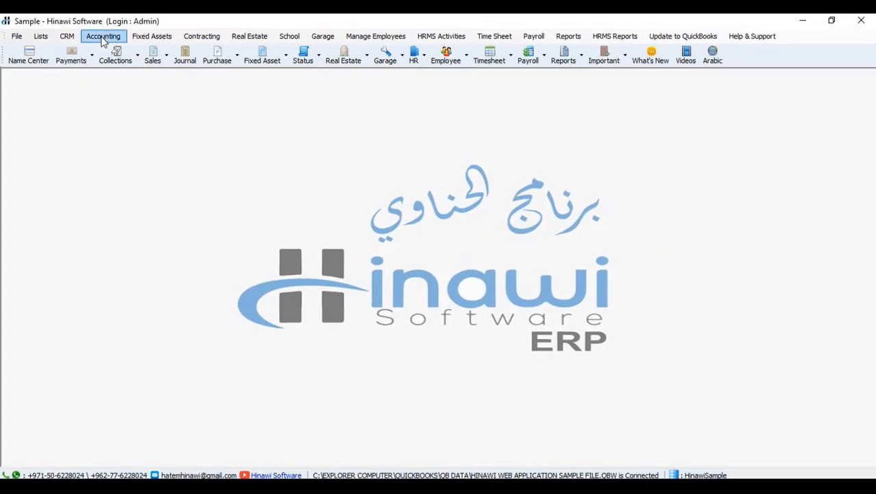
# Open the Customer Center, review the actions available for a customer, and close it
pyautogui.click(41, 38)
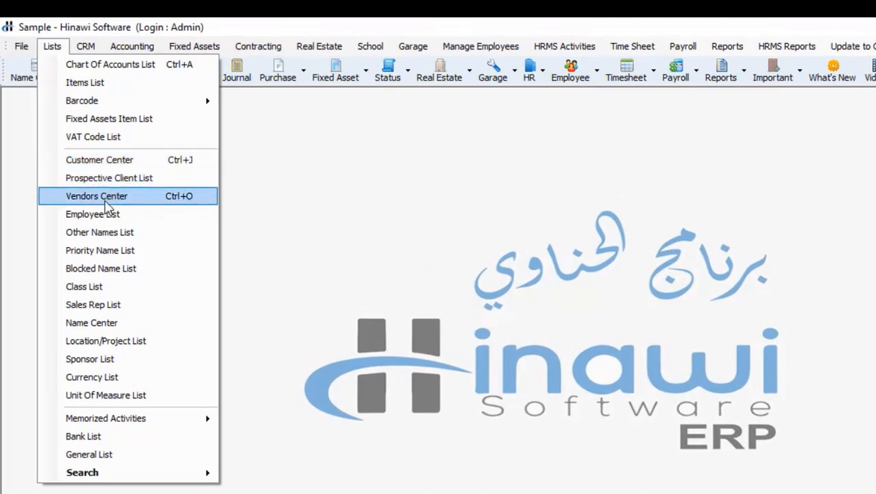
pyautogui.click(98, 162)
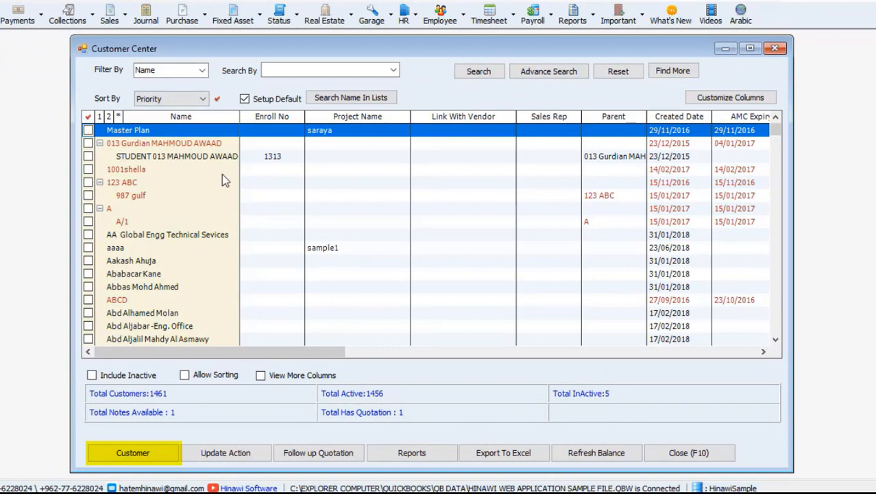
pyautogui.click(131, 454)
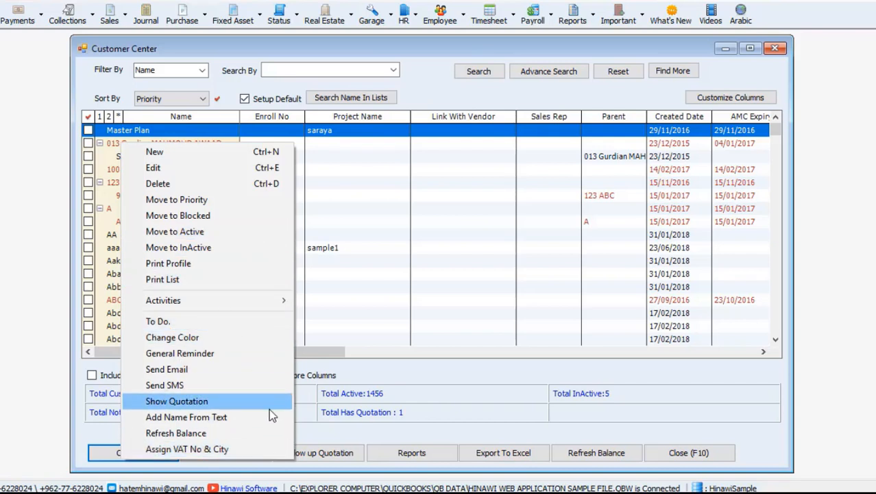
pyautogui.click(338, 350)
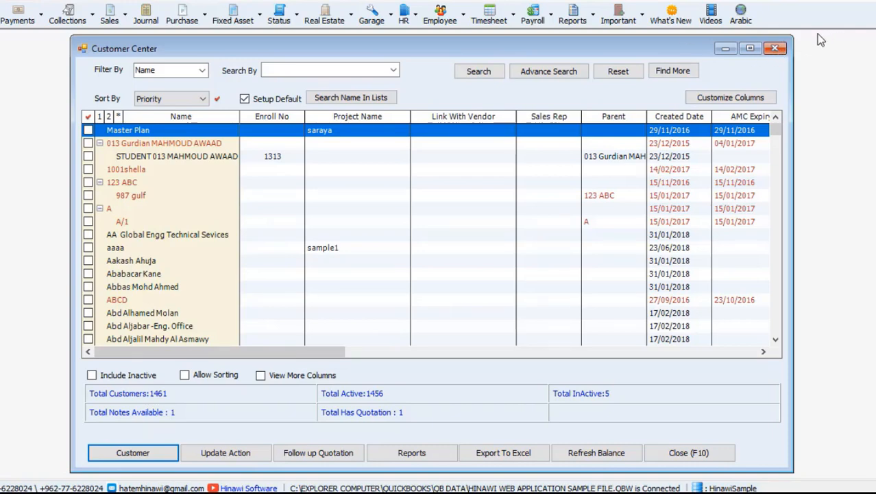
pyautogui.click(781, 48)
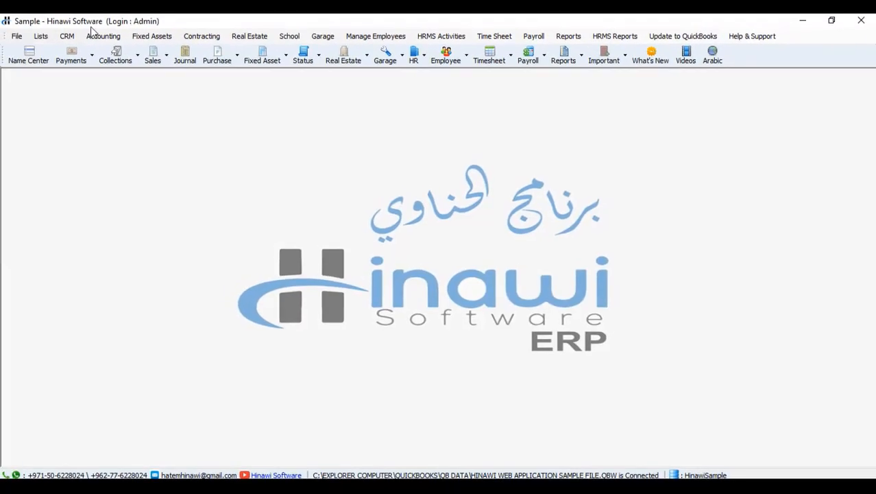
# Open the Prospective Client List, review the actions available for a prospective client, and close the list
pyautogui.click(52, 33)
pyautogui.click(52, 33)
pyautogui.click(42, 39)
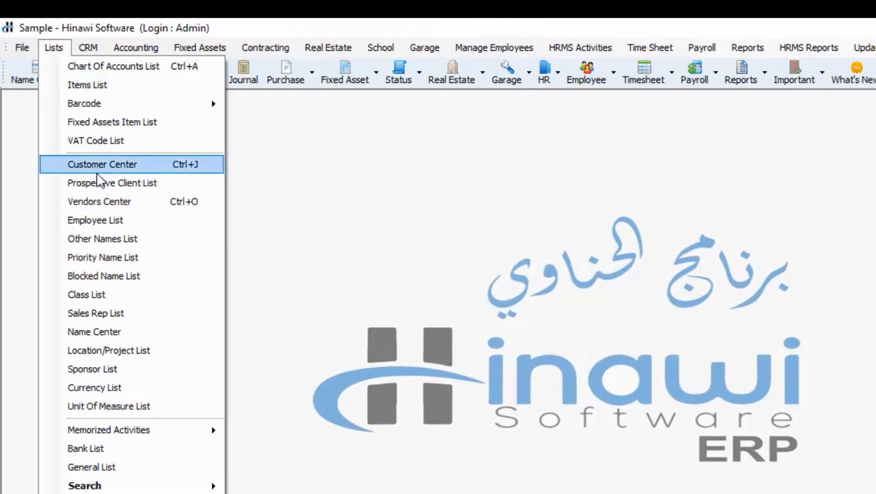
pyautogui.click(108, 184)
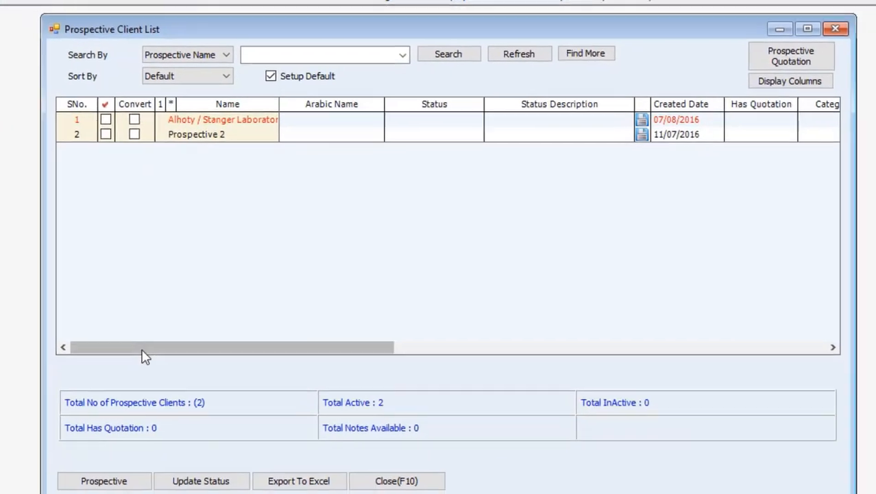
pyautogui.click(96, 479)
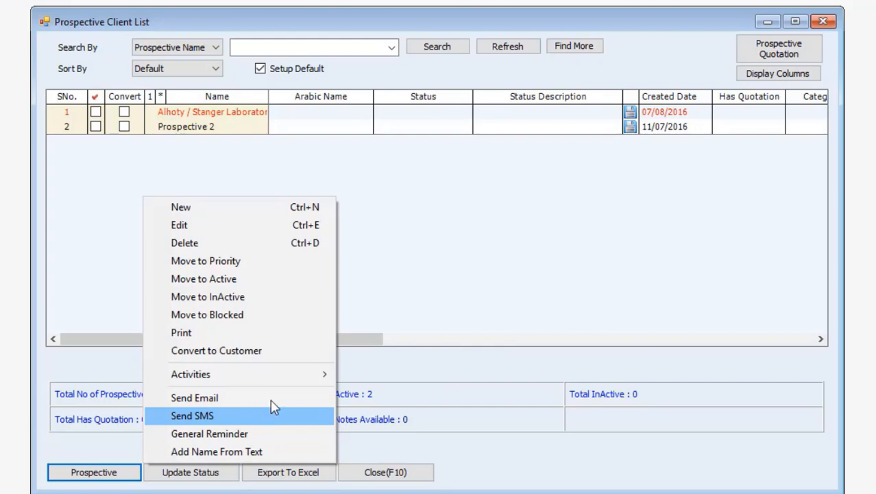
pyautogui.click(597, 246)
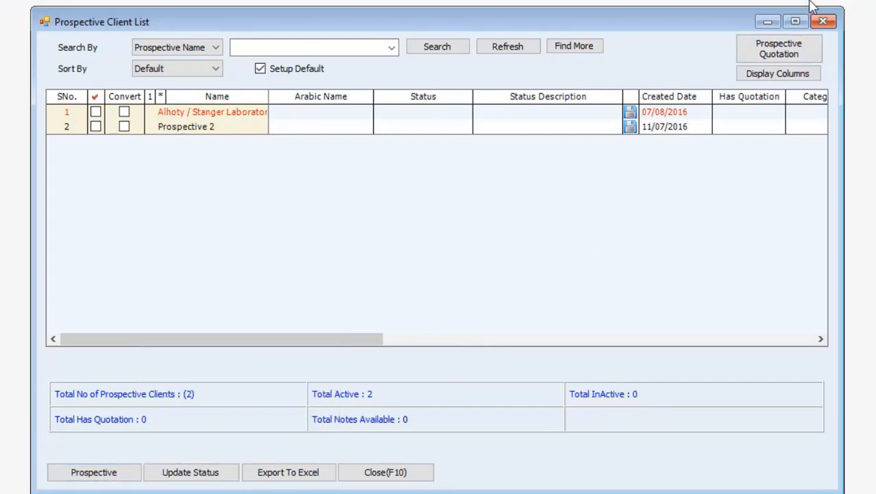
pyautogui.click(822, 21)
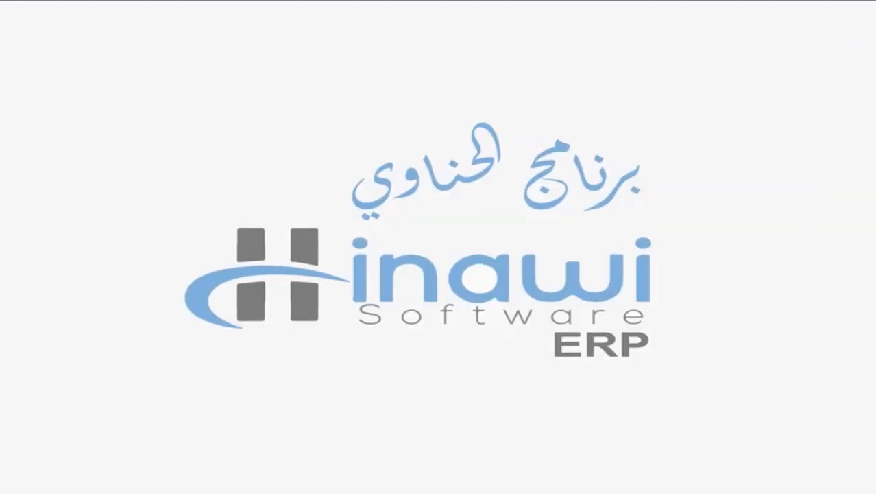
# Open the Vendor Center, review the actions available for a vendor, and close it
pyautogui.click(12, 15)
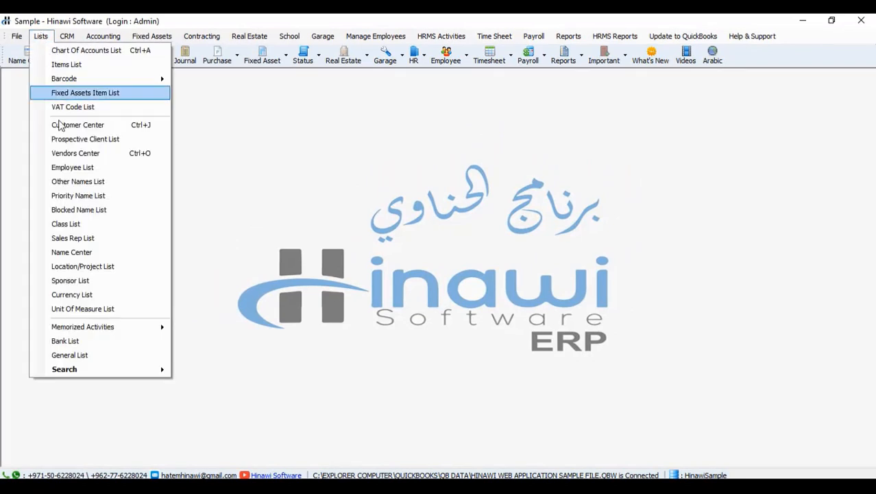
pyautogui.click(73, 155)
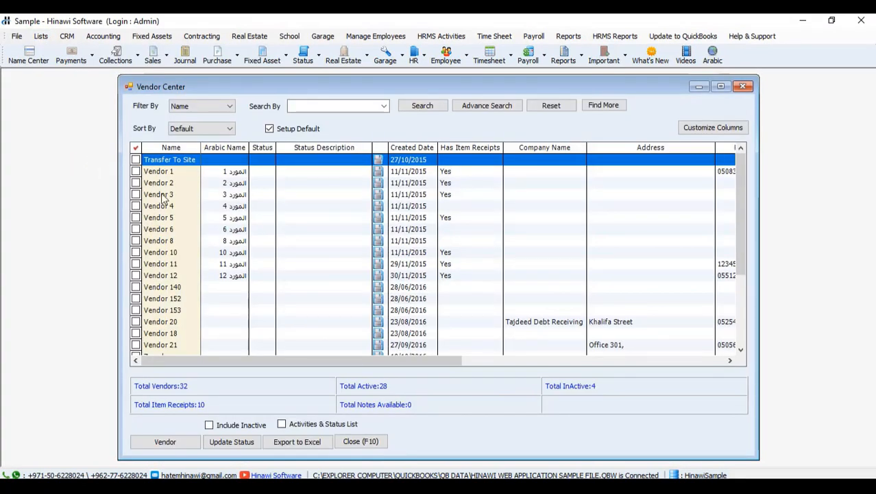
pyautogui.click(165, 441)
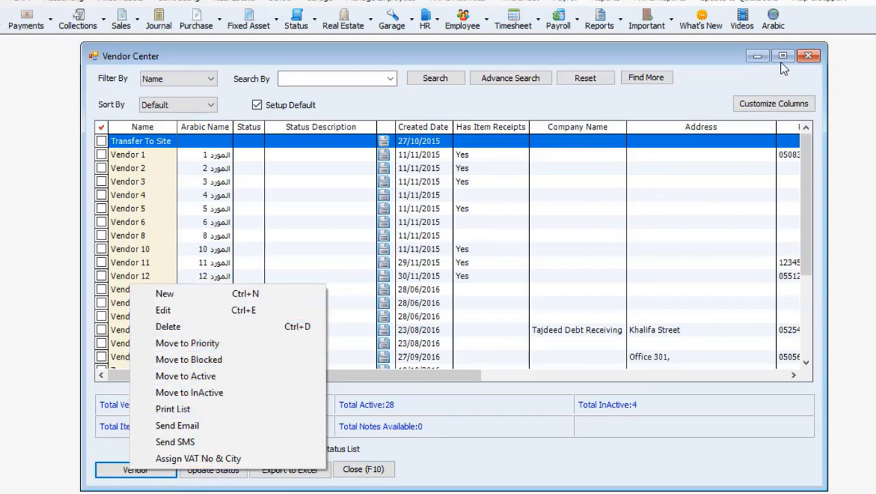
pyautogui.click(807, 55)
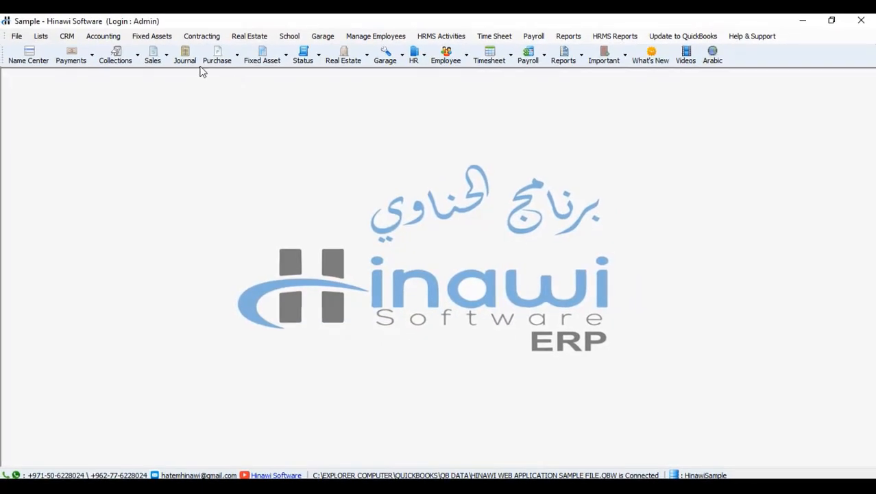
# Open a blank Create Cash Invoice form from the accounting cash invoice commands
pyautogui.click(105, 38)
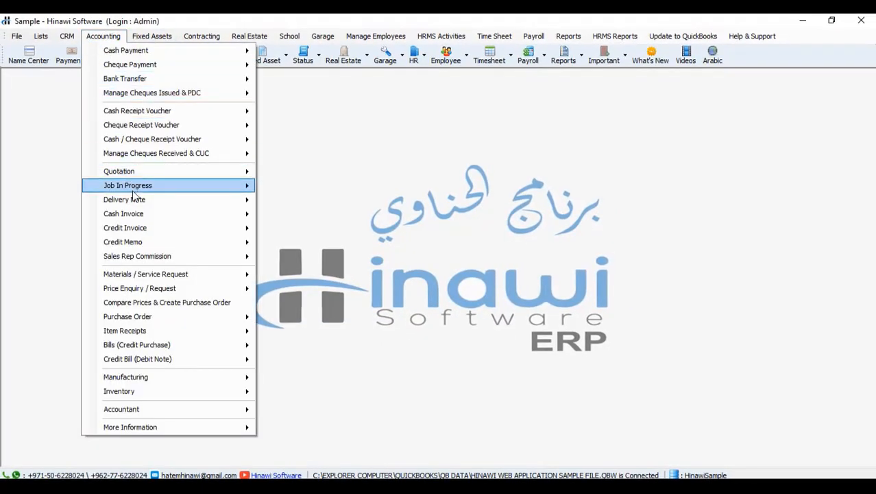
pyautogui.moveTo(152, 212)
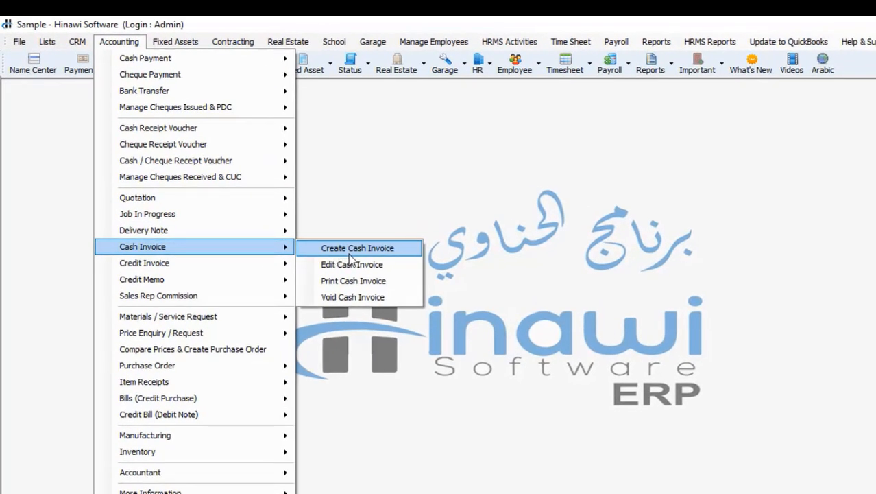
pyautogui.click(349, 253)
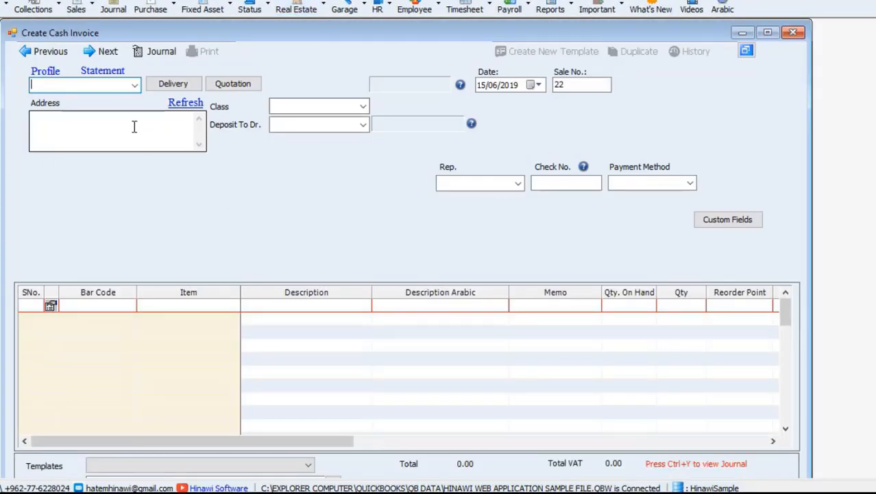
# Review the cash invoice's customer choices, bring up a Create New Customer form from that field, and close it unsaved
pyautogui.click(135, 85)
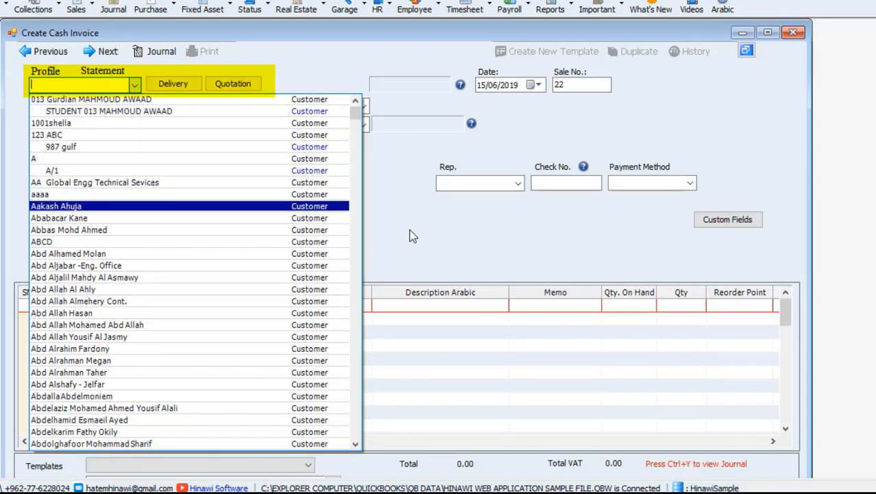
pyautogui.click(457, 213)
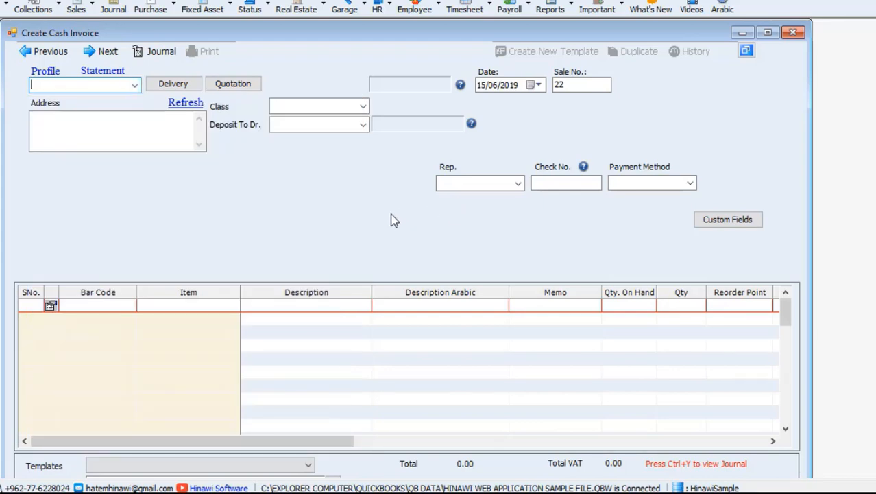
pyautogui.hotkey('ctrl', 'n')
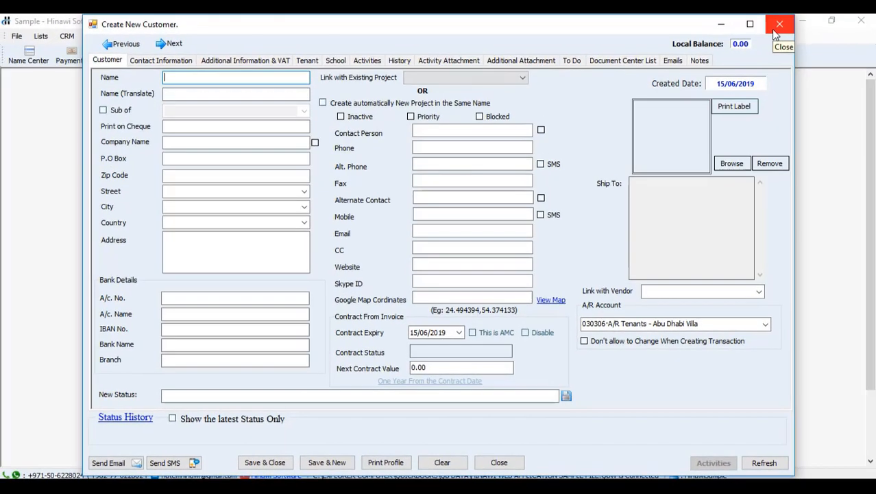
pyautogui.click(778, 26)
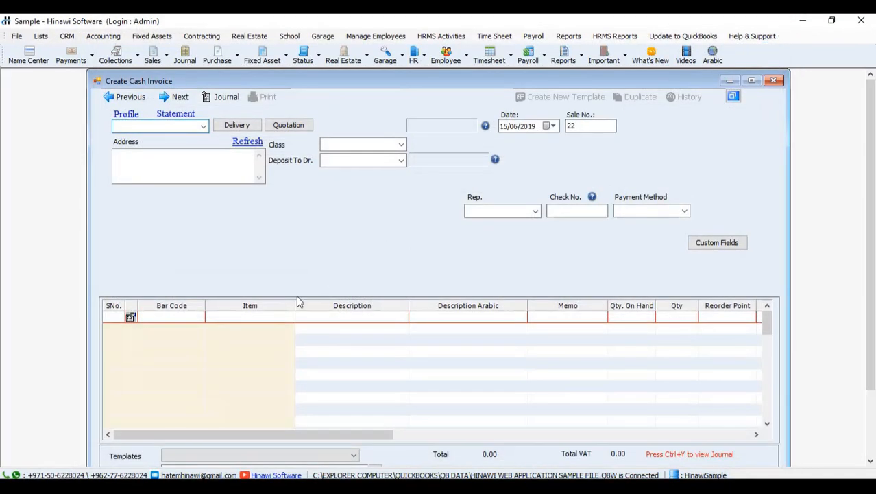
# Review the items offered in the first line of the cash invoice and the lists available in the program
pyautogui.click(266, 318)
pyautogui.click(274, 316)
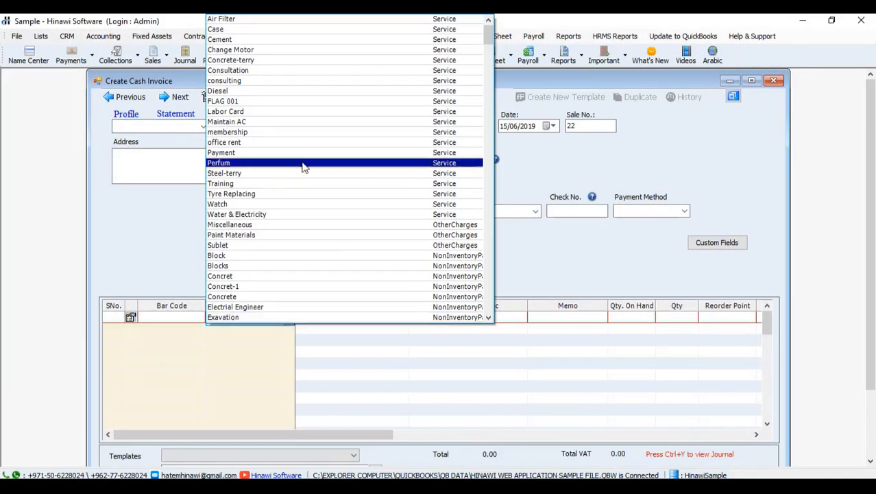
pyautogui.click(182, 245)
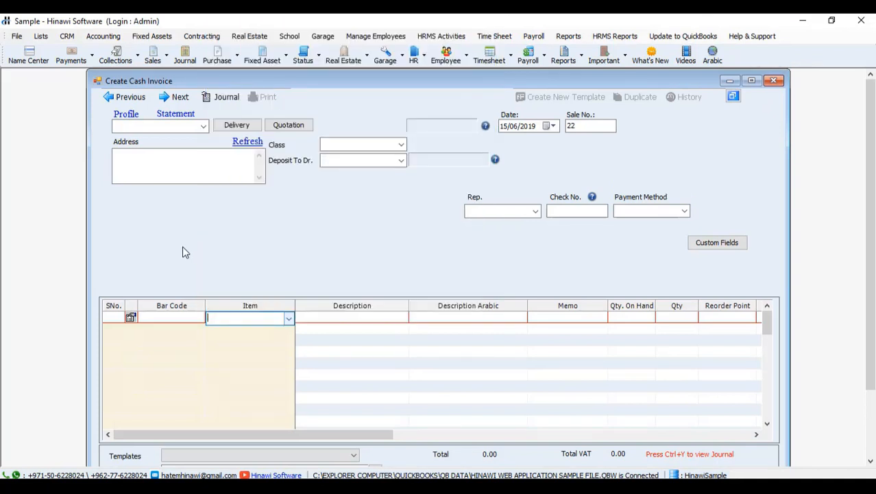
pyautogui.click(41, 36)
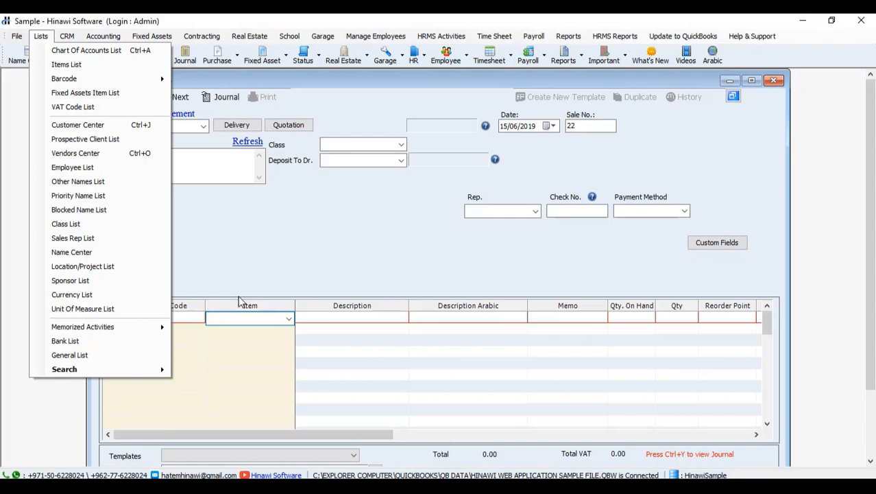
pyautogui.click(280, 304)
pyautogui.click(287, 318)
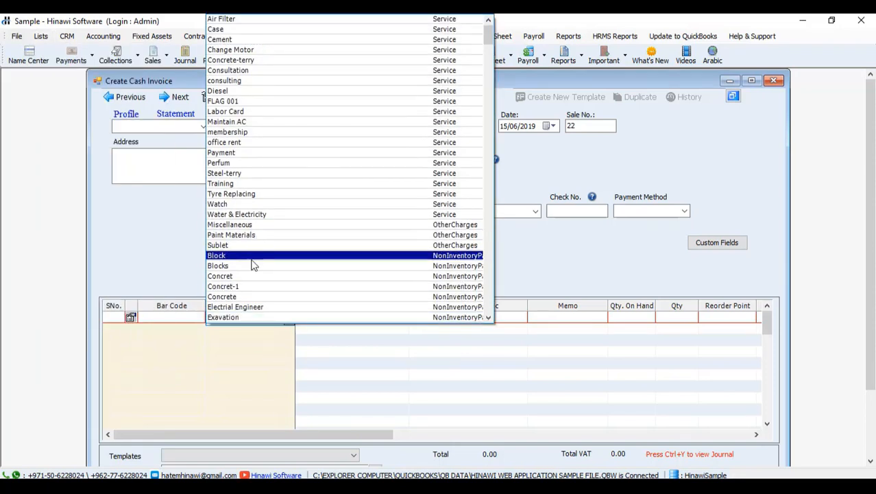
pyautogui.click(299, 214)
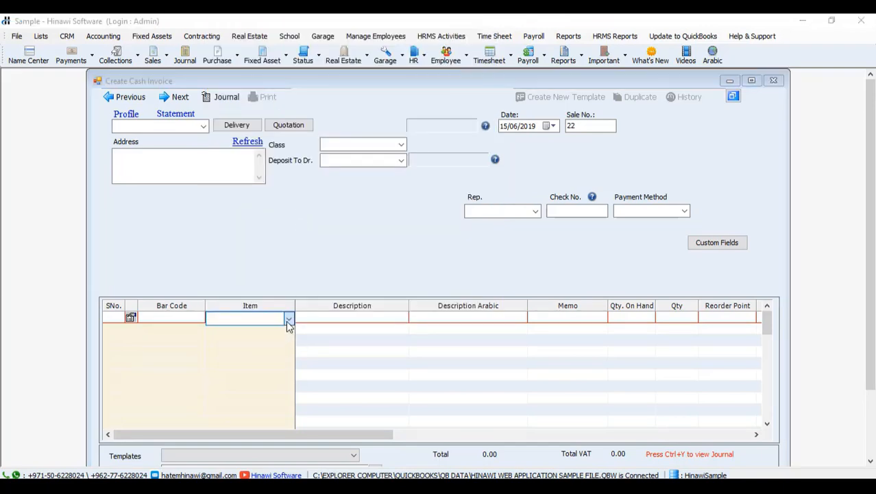
# Bring up a new Item form from the cash invoice's Item field, and close it and the Create Cash Invoice form unsaved
pyautogui.doubleClick(286, 318)
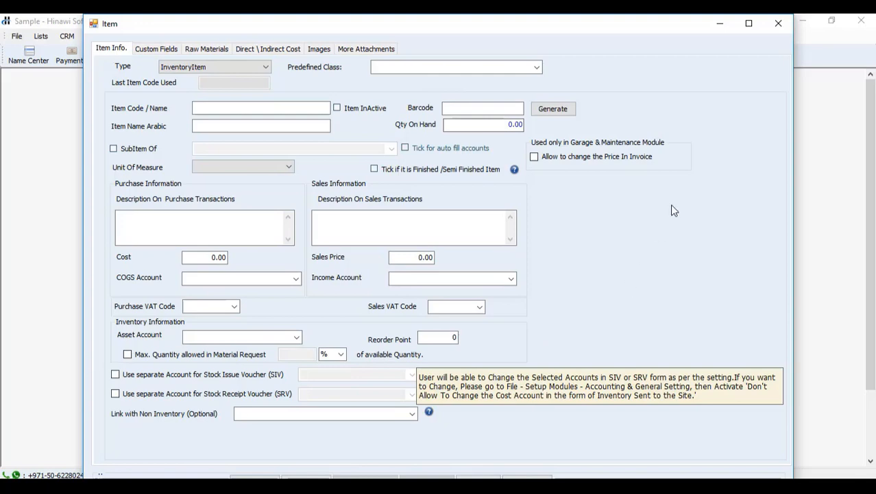
pyautogui.click(776, 27)
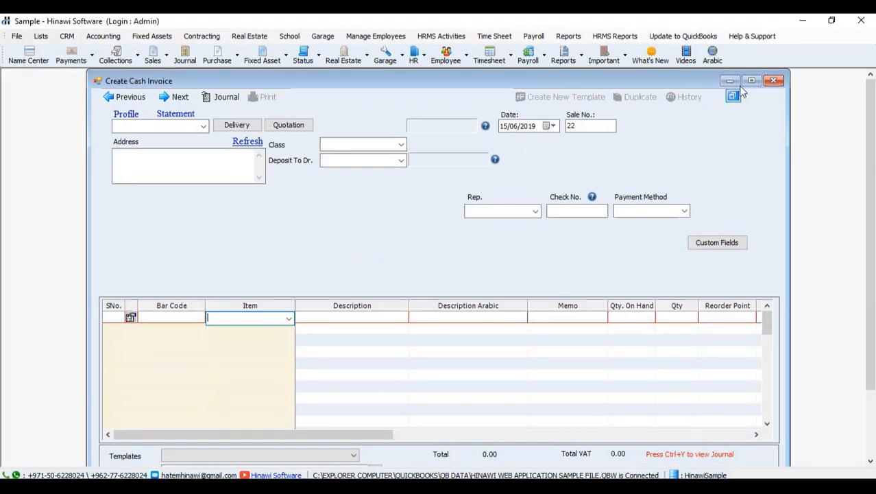
pyautogui.click(774, 80)
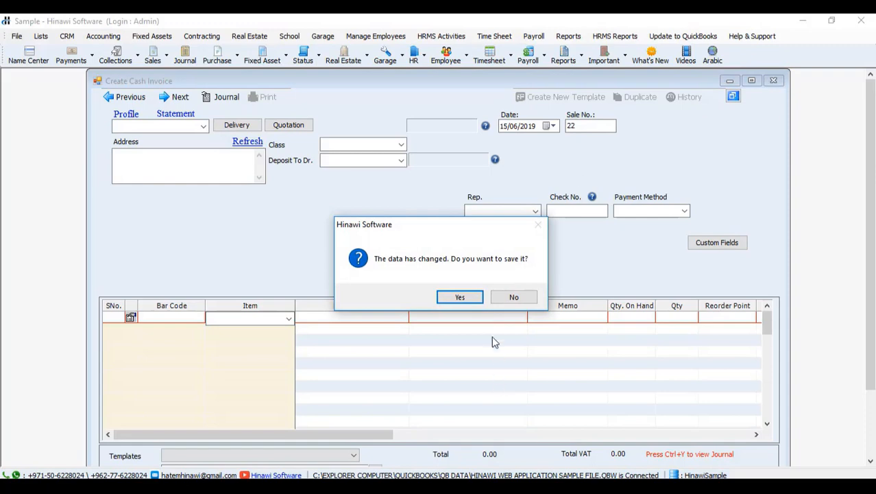
pyautogui.click(513, 297)
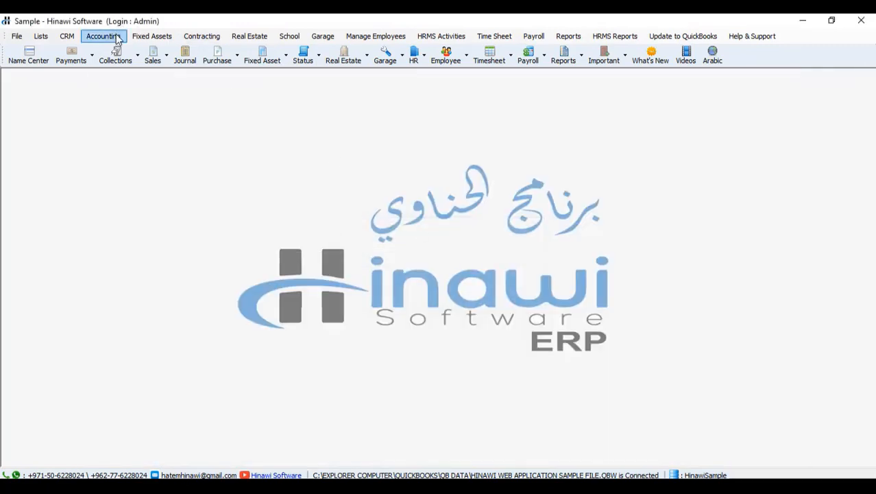
# Open a blank Create Credit Invoice form from the accounting credit invoice commands
pyautogui.click(115, 37)
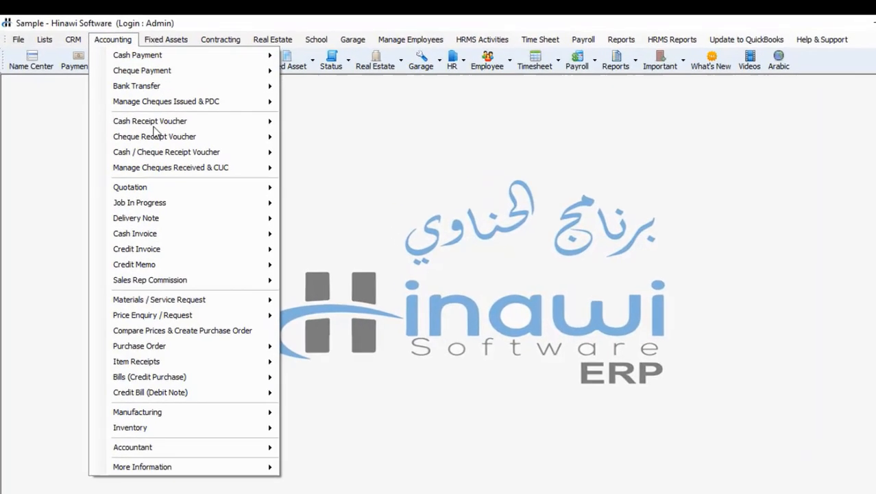
pyautogui.moveTo(187, 254)
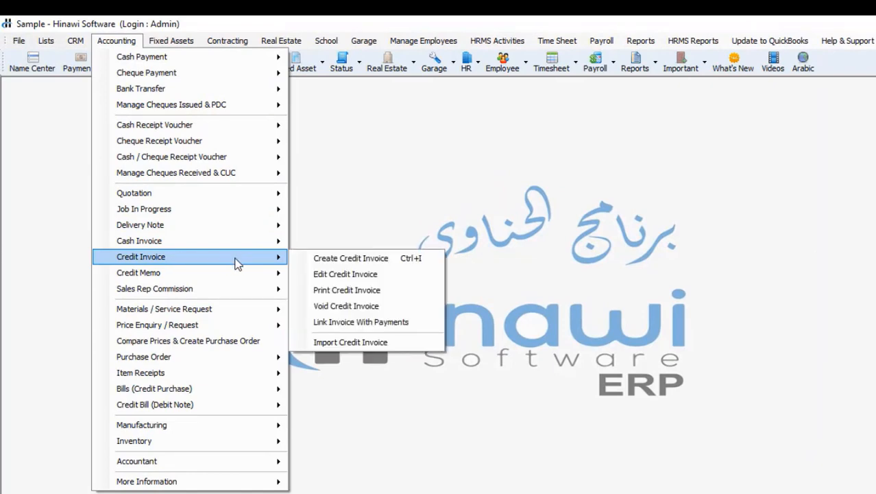
pyautogui.click(339, 261)
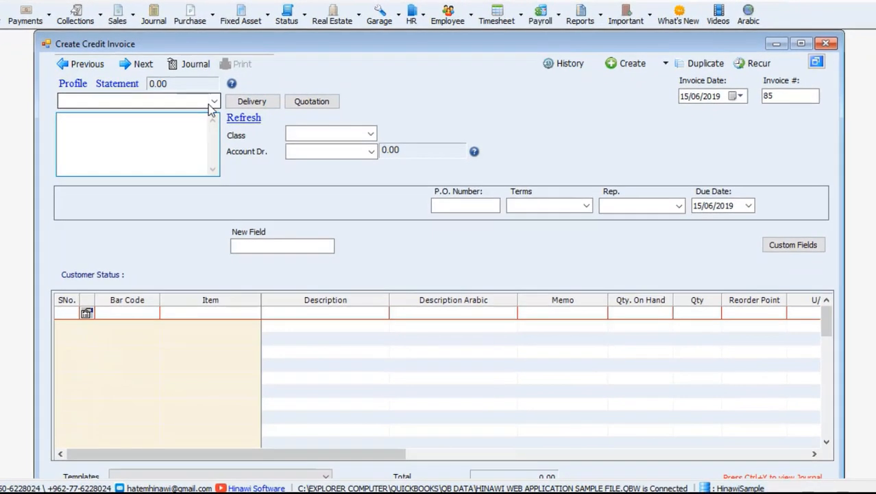
# Review the customer choices on the credit invoice and bring up a new customer form from that field
pyautogui.click(265, 150)
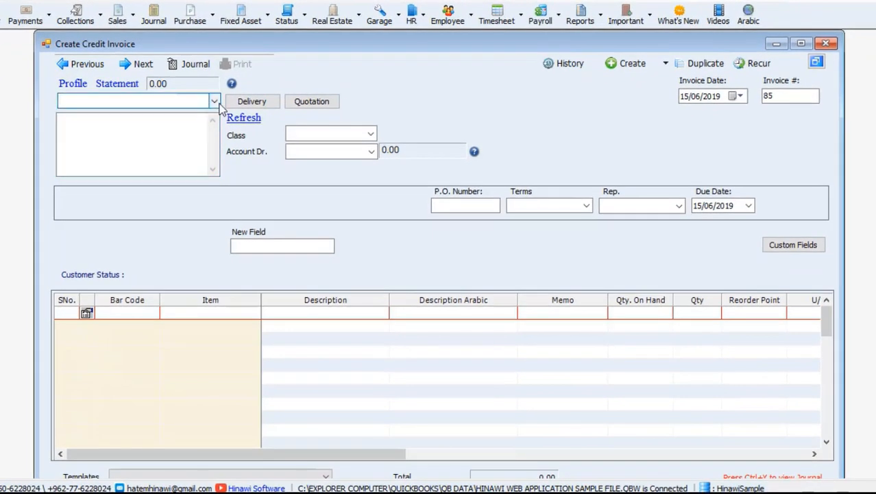
pyautogui.click(213, 102)
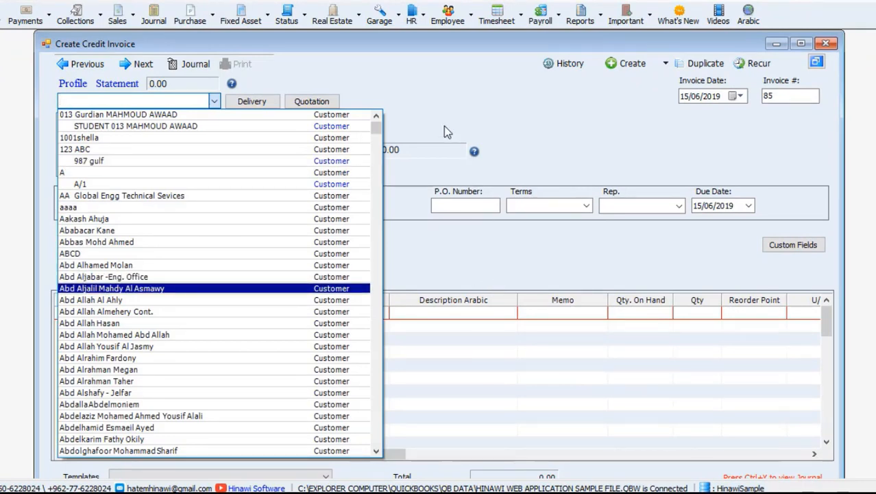
pyautogui.hotkey('ctrl', 'n')
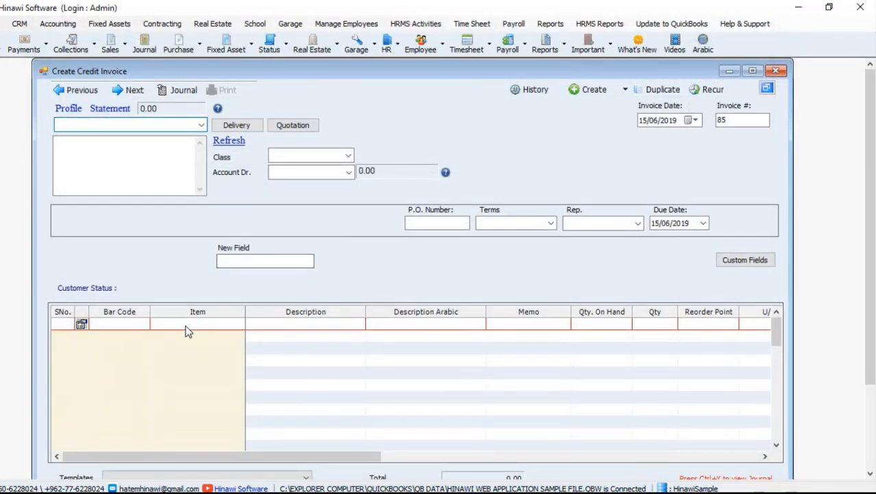
# Bring up a new Item form from the credit invoice's Item field, and close it and the Create Credit Invoice form unsaved
pyautogui.click(188, 331)
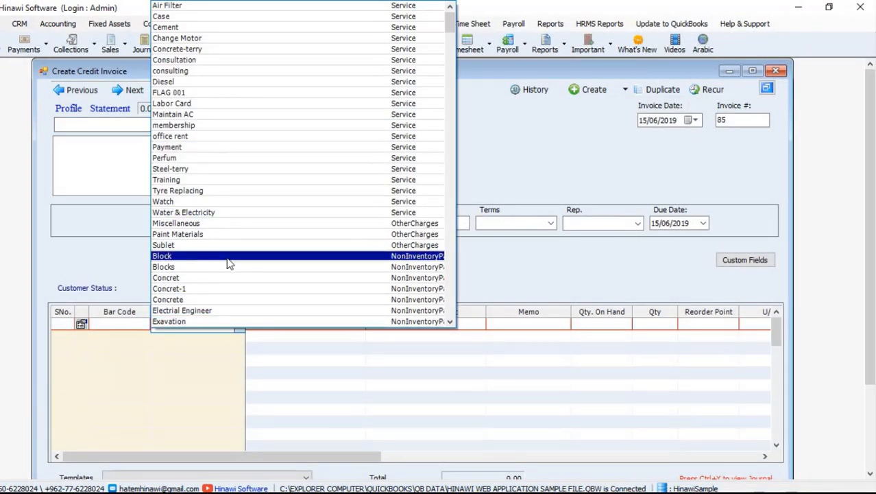
pyautogui.click(227, 259)
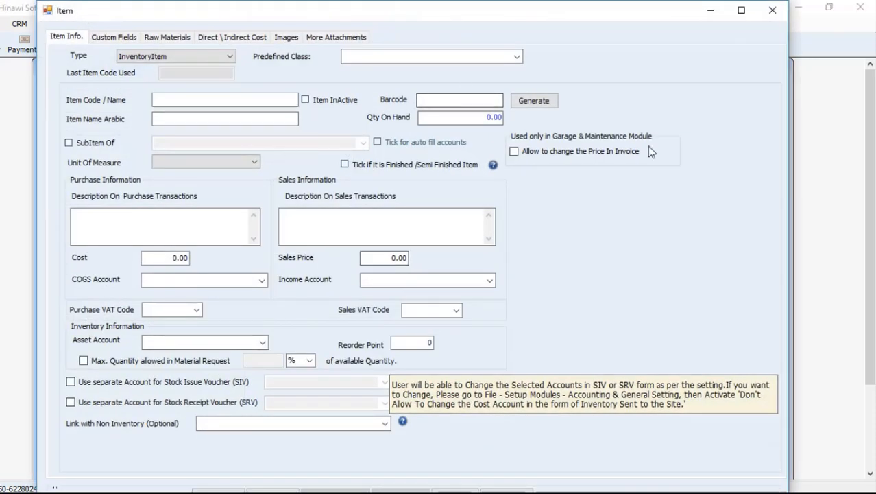
pyautogui.click(772, 10)
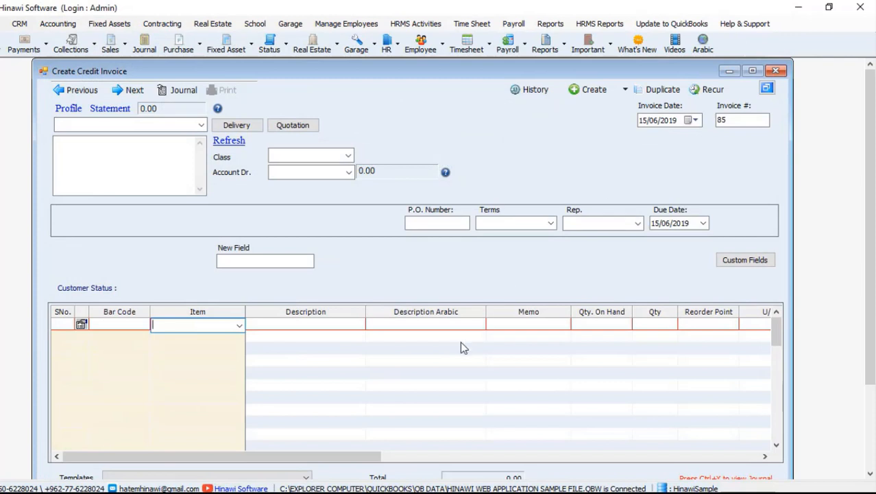
pyautogui.click(782, 71)
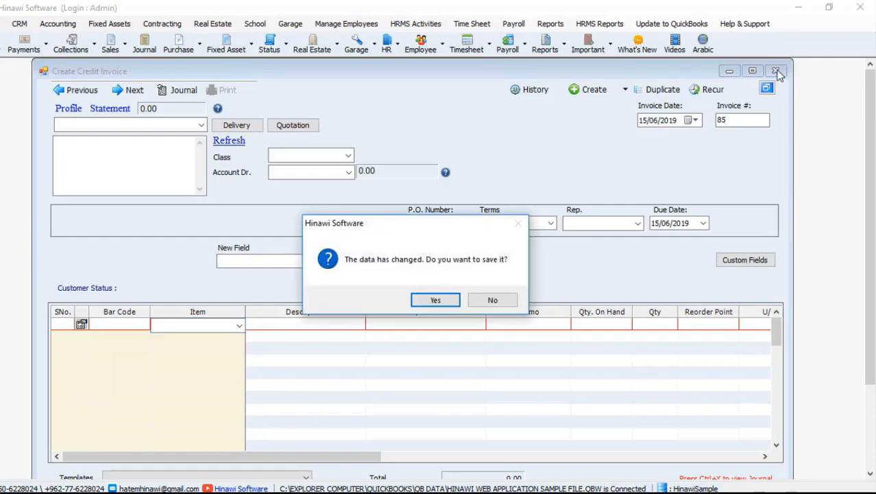
pyautogui.click(492, 300)
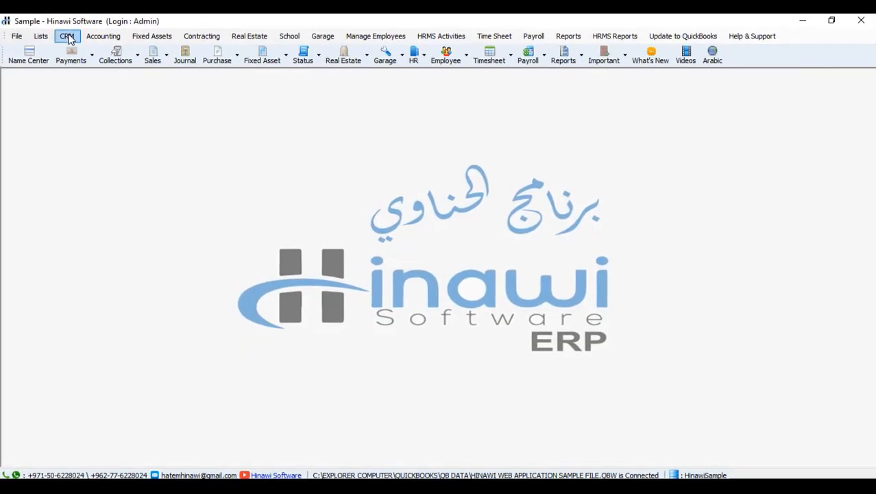
# Review the general lists the program offers, from the chart of accounts and items to banks
pyautogui.click(40, 40)
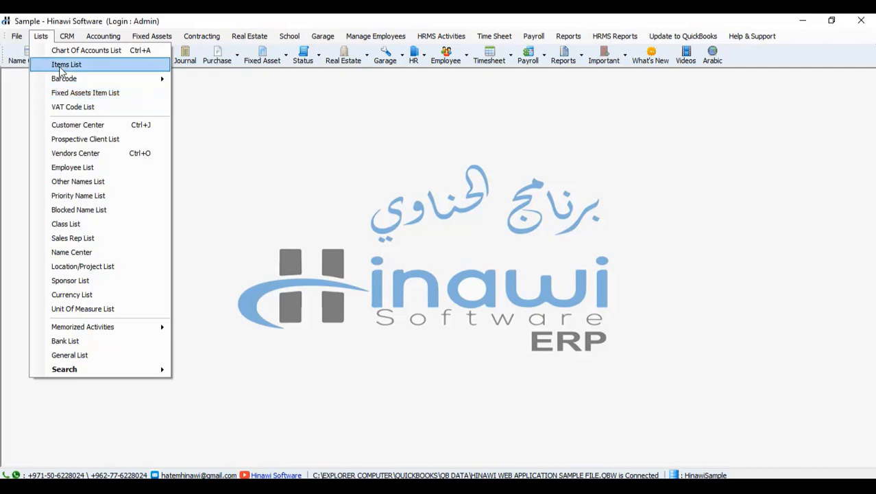
pyautogui.moveTo(68, 42)
pyautogui.moveTo(94, 42)
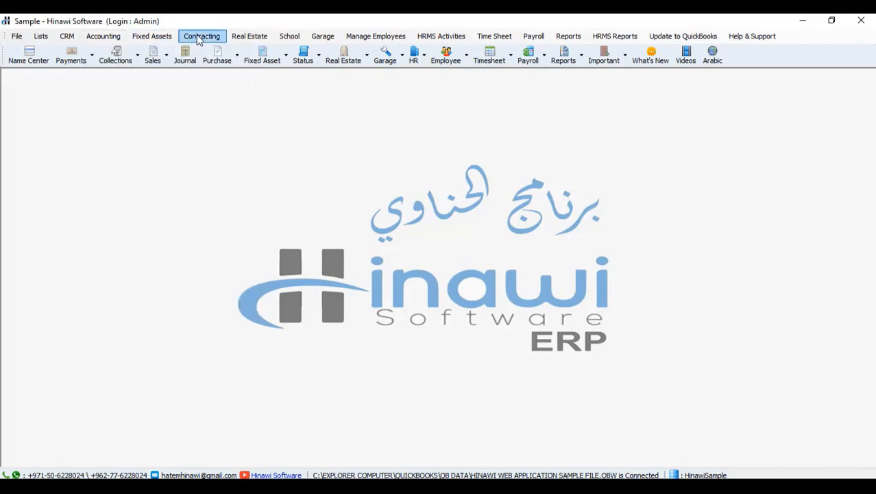
# Review the lists and commands offered in the Real Estate, Garage and HRMS Activities modules
pyautogui.click(247, 37)
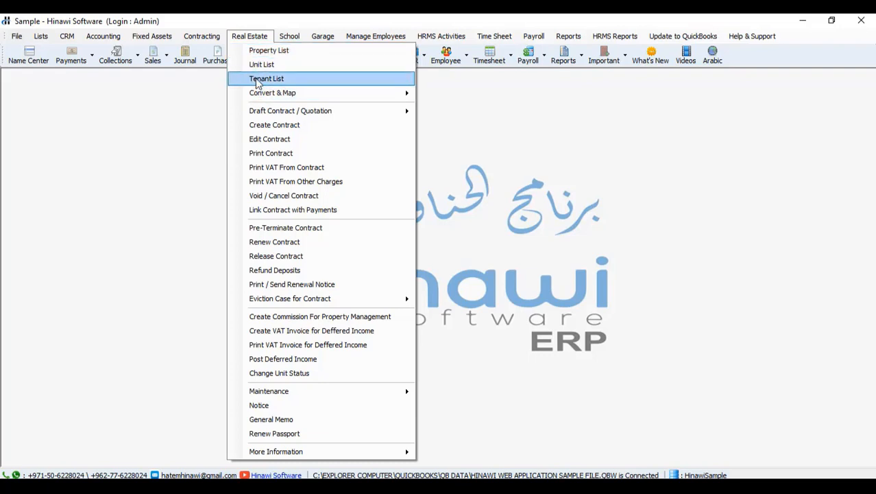
pyautogui.moveTo(325, 42)
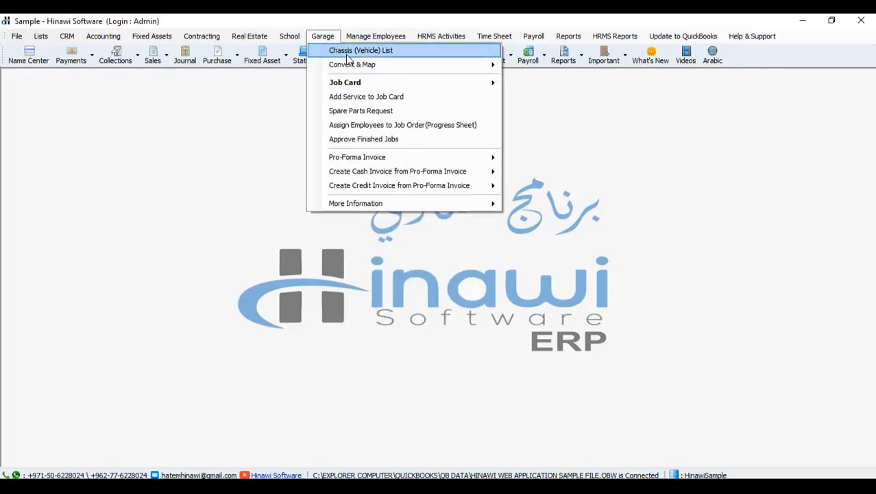
pyautogui.click(348, 53)
pyautogui.click(442, 35)
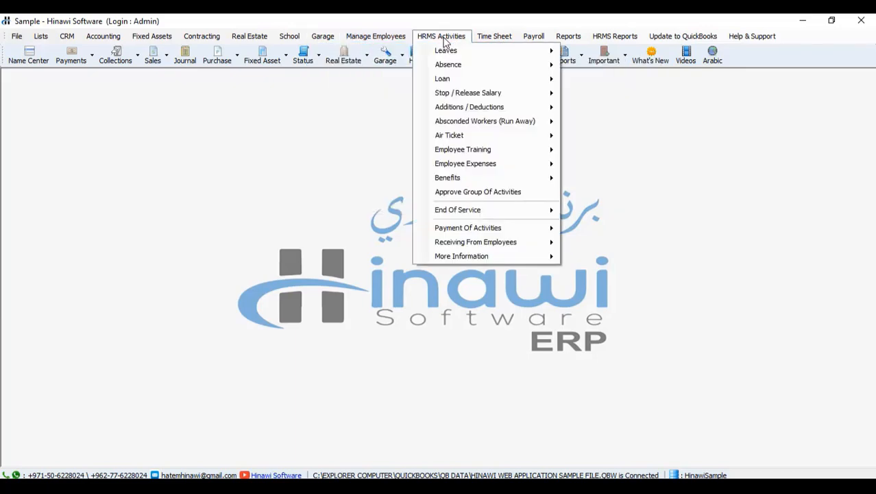
pyautogui.moveTo(613, 39)
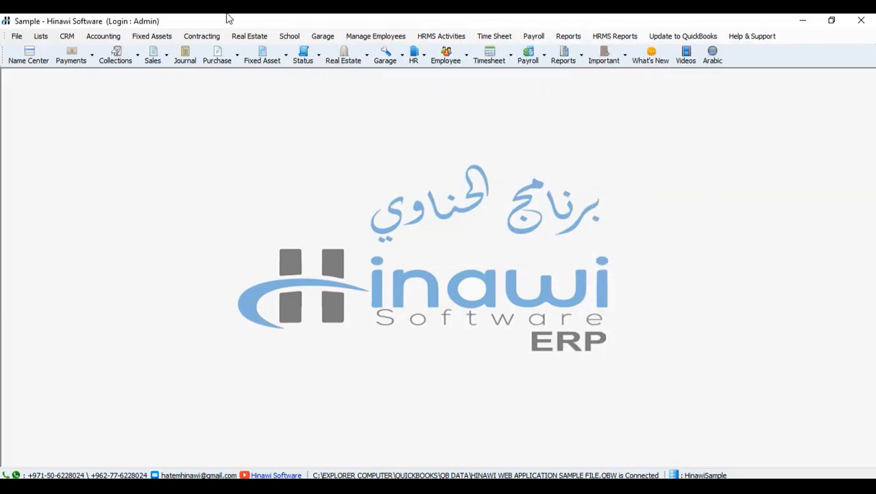
pyautogui.moveTo(250, 37)
pyautogui.click(580, 185)
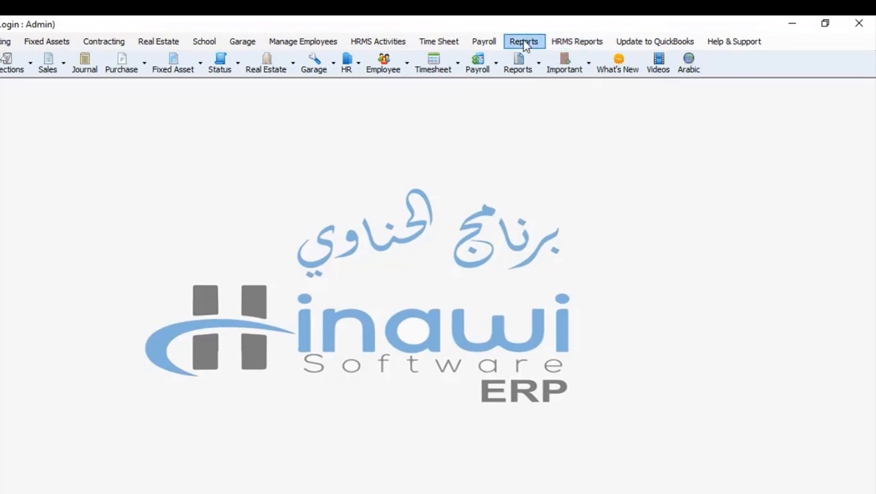
# Open the Legal Cases List from the reports, look through it and close it
pyautogui.click(524, 42)
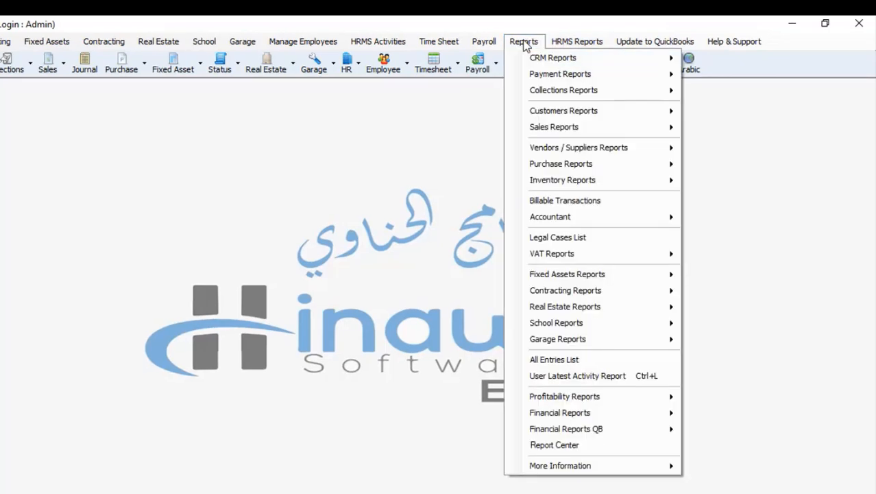
pyautogui.click(548, 240)
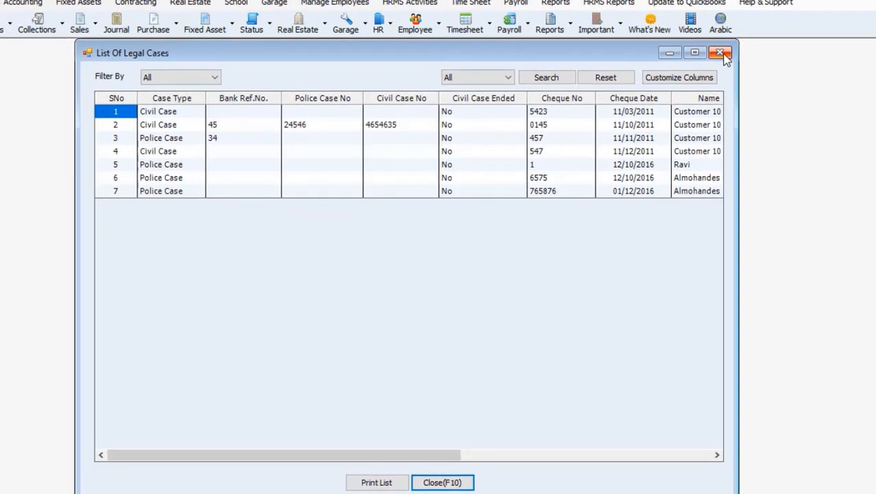
pyautogui.click(691, 87)
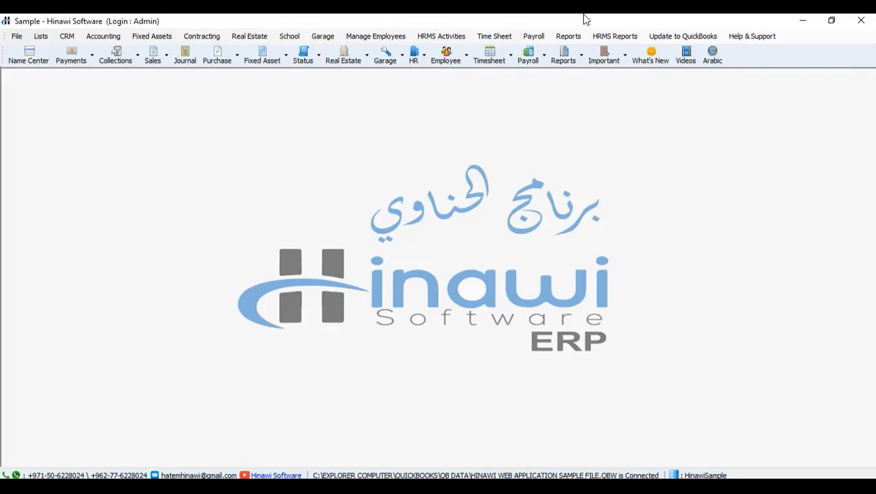
# Review the report categories under HRMS Reports and the commands for updating to QuickBooks
pyautogui.click(568, 36)
pyautogui.moveTo(602, 40)
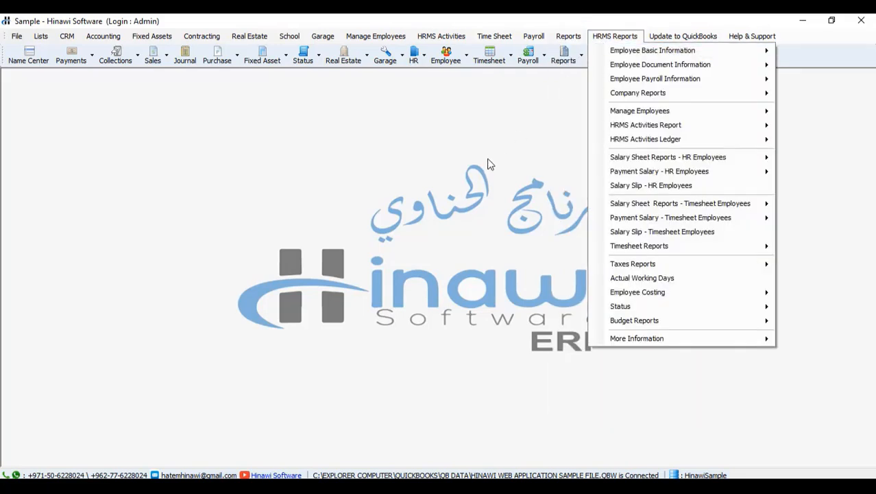
pyautogui.moveTo(670, 38)
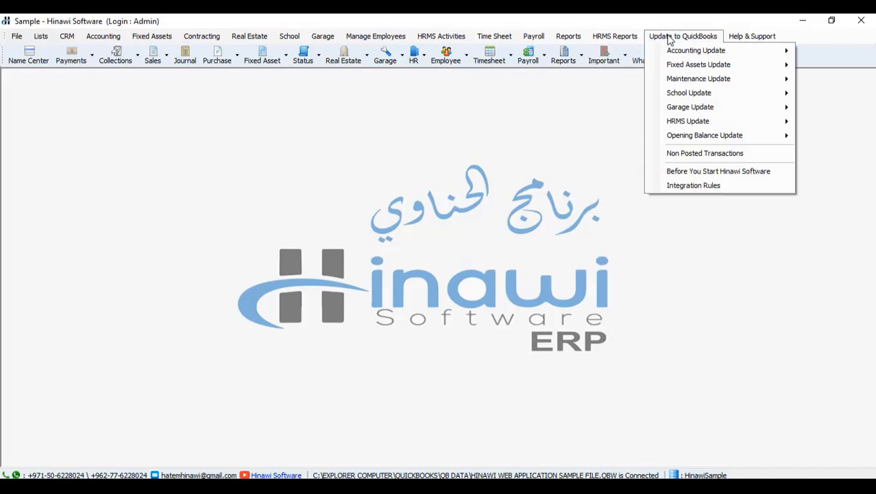
pyautogui.click(521, 177)
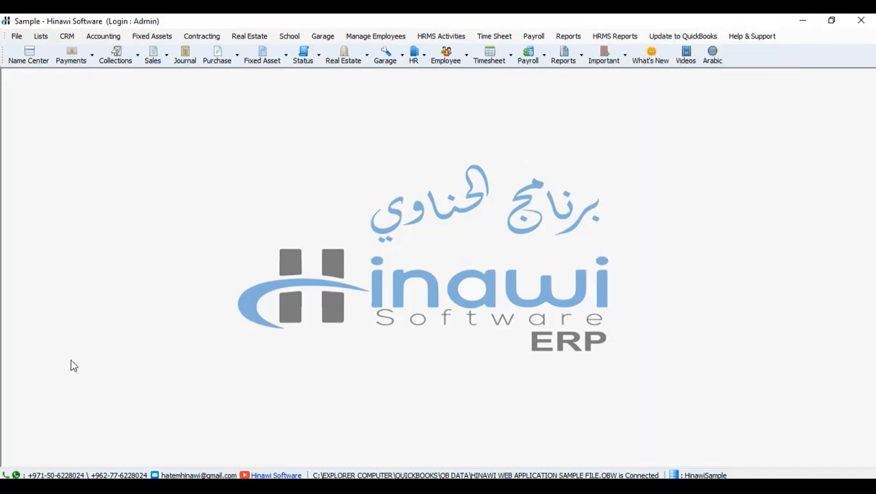